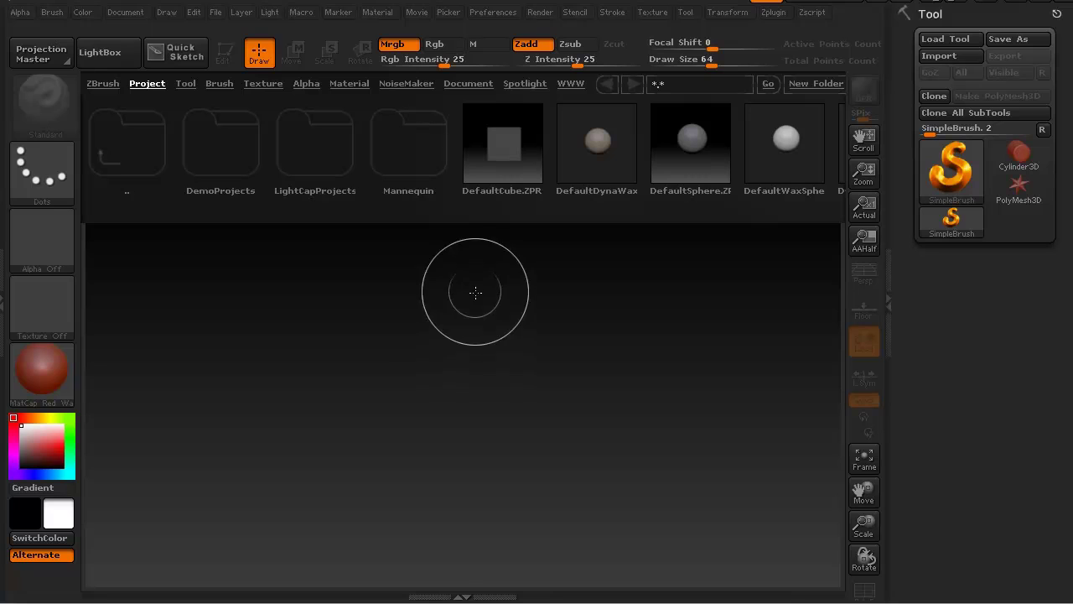
# - Close the LightBox browser, draw a large Sphere3D in the center of the canvas and put it in Edit mode
pyautogui.press(',')
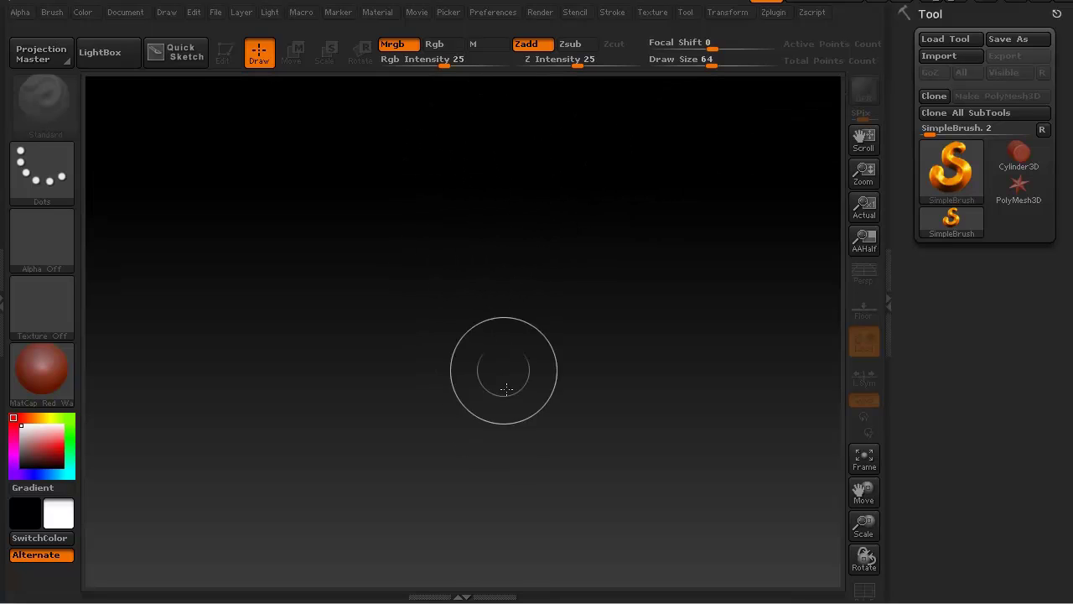
pyautogui.click(964, 174)
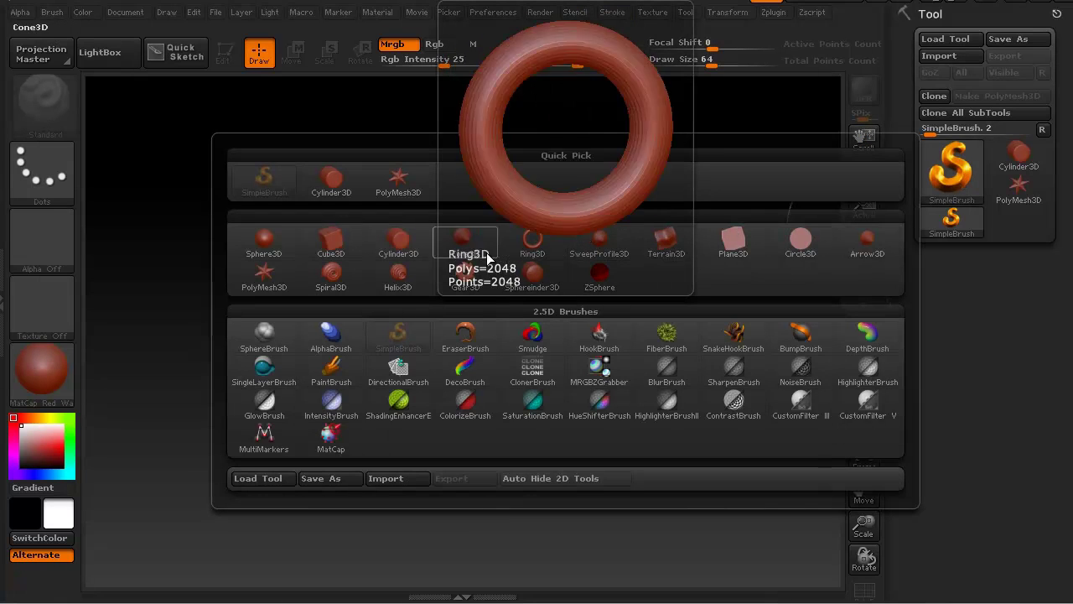
pyautogui.click(265, 245)
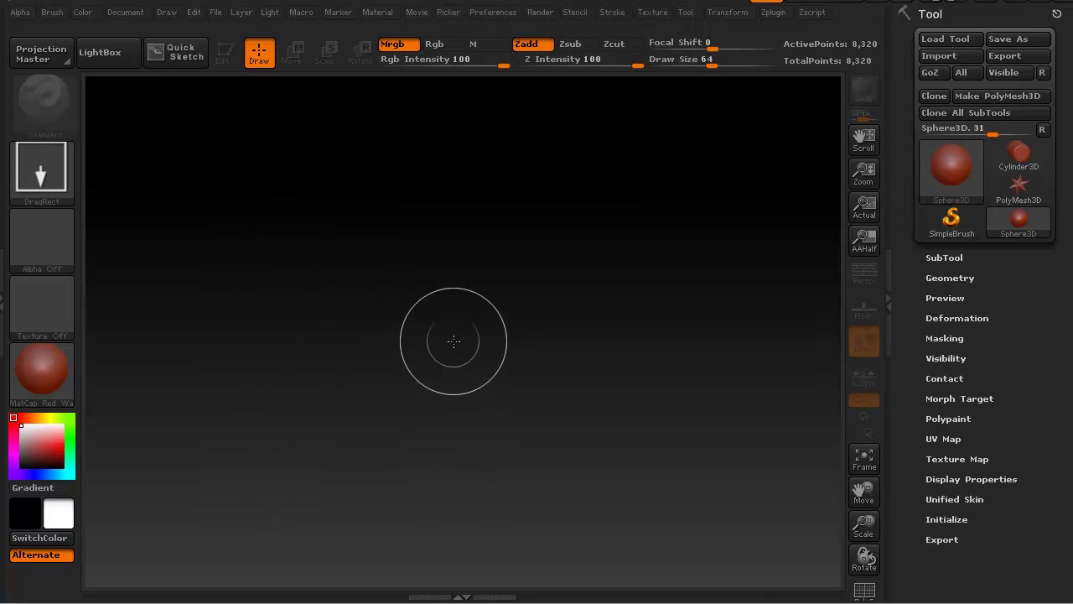
pyautogui.moveTo(454, 341)
pyautogui.mouseDown()
pyautogui.moveTo(467, 526)
pyautogui.moveTo(458, 381)
pyautogui.moveTo(456, 427)
pyautogui.moveTo(552, 548)
pyautogui.mouseUp()
pyautogui.press('t')
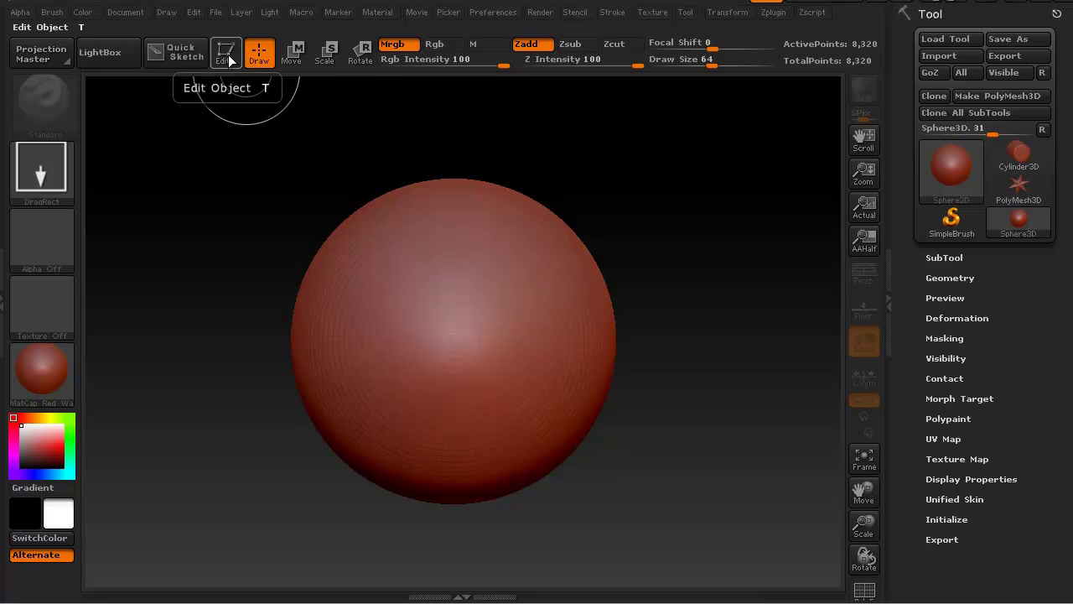
pyautogui.click(226, 52)
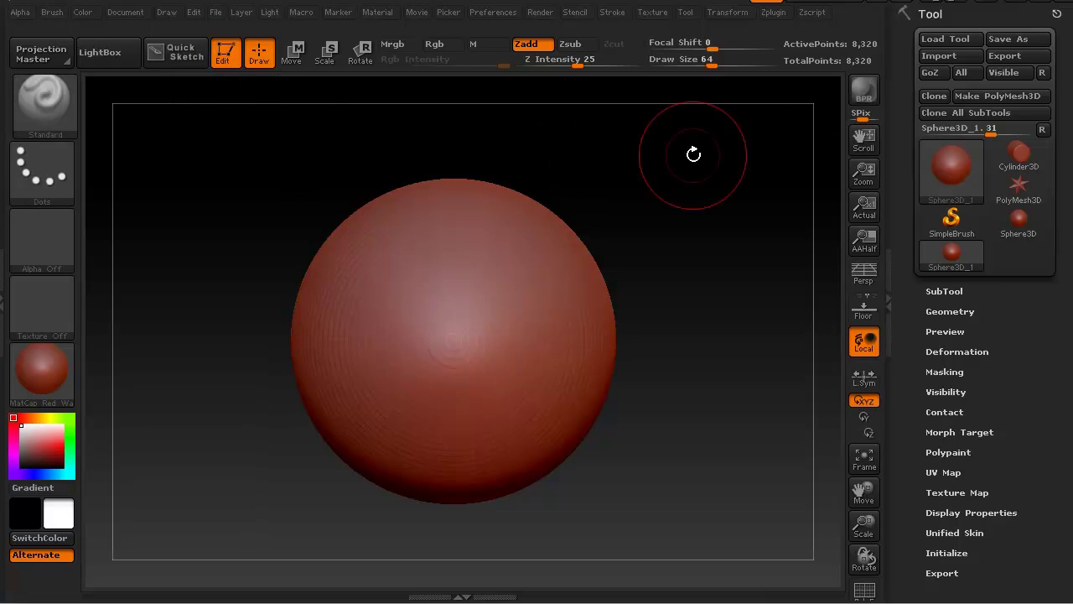
# - Convert the sphere to a PolyMesh3D and subdivide it three times
pyautogui.click(977, 97)
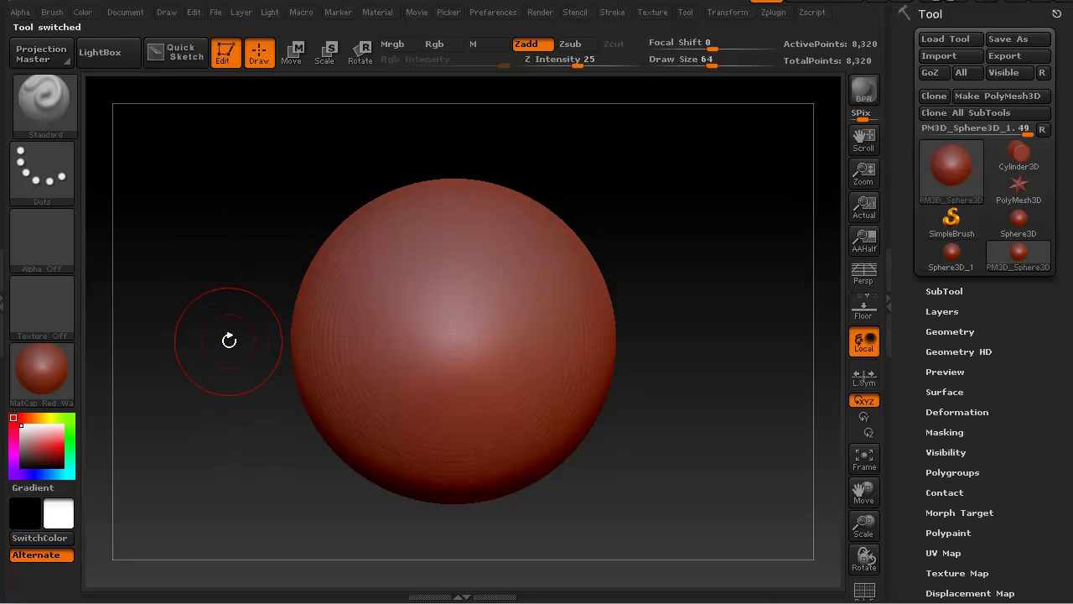
pyautogui.keyDown('alt'); pyautogui.moveTo(223, 333); pyautogui.dragTo(275, 333); pyautogui.keyUp('alt')
pyautogui.hotkey('ctrl', 'd')
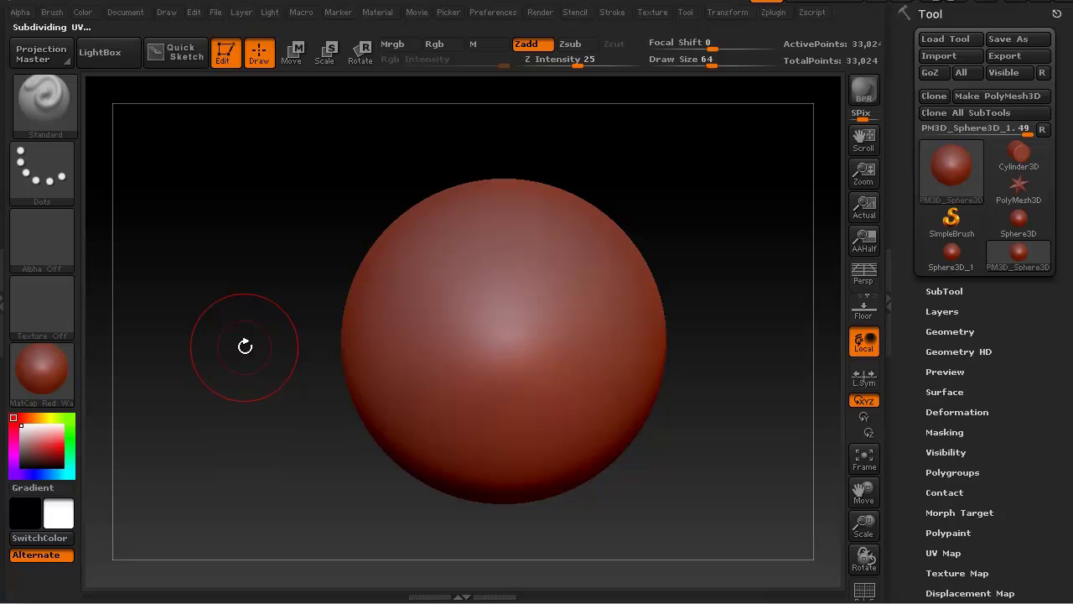
pyautogui.hotkey('ctrl', 'd')
pyautogui.hotkey('ctrl', 'd')
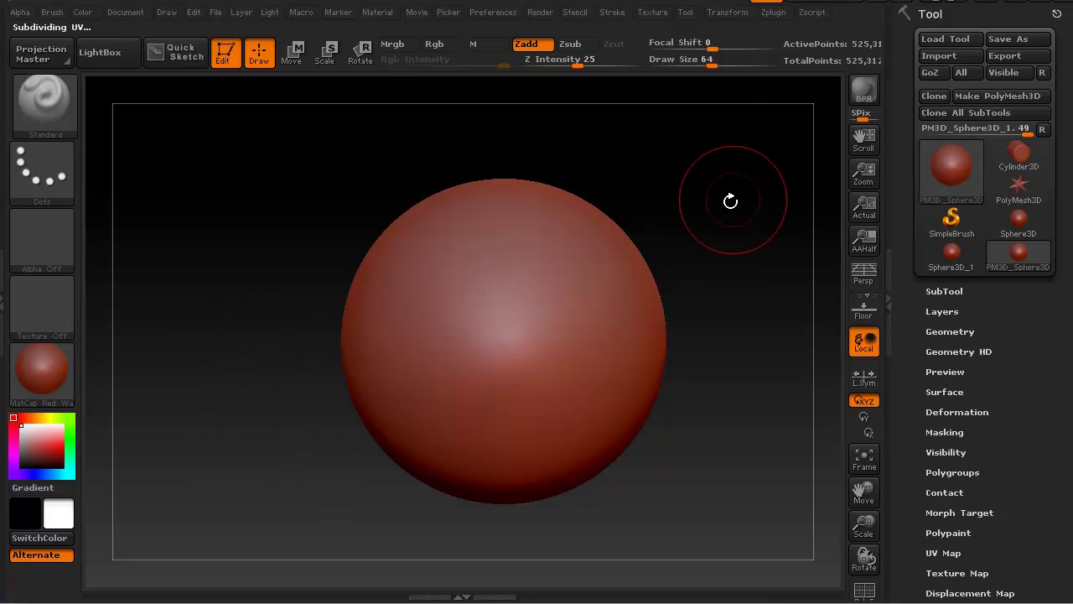
pyautogui.click(886, 257)
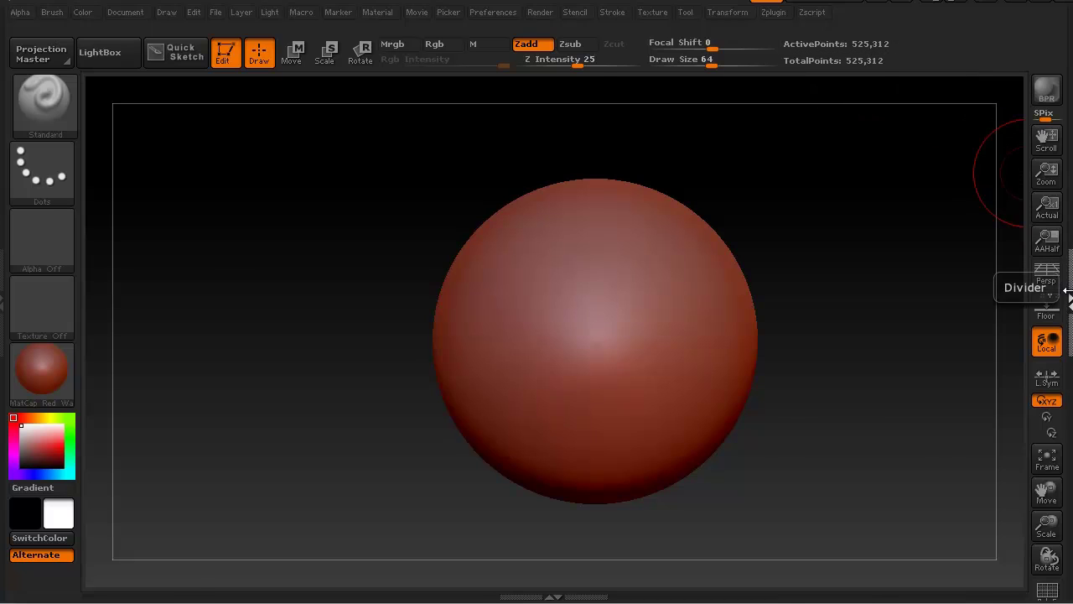
pyautogui.click(1069, 289)
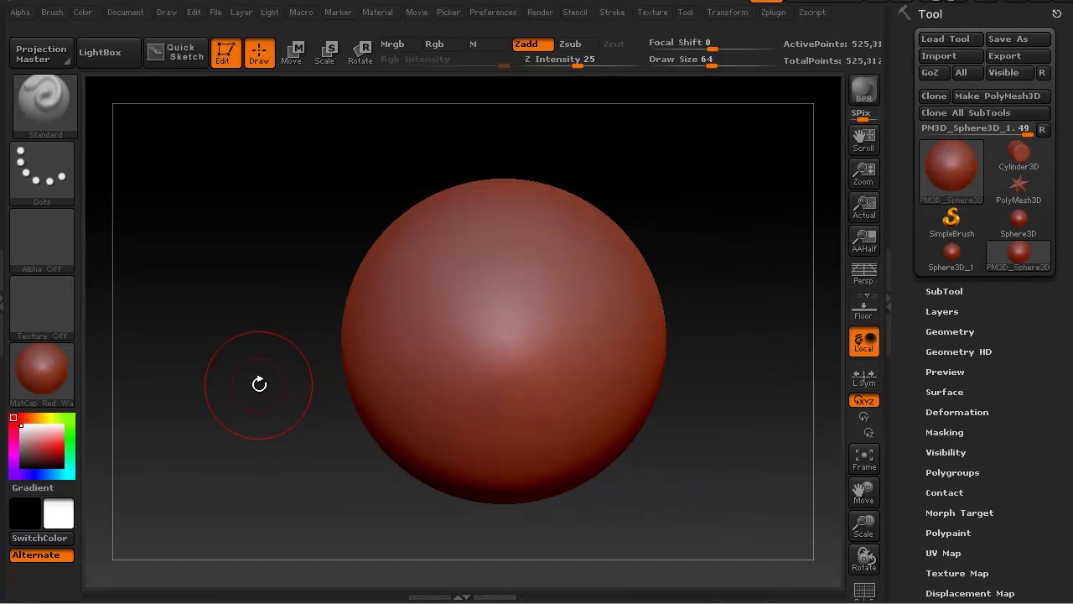
pyautogui.keyDown('alt'); pyautogui.moveTo(264, 383); pyautogui.dragTo(212, 400); pyautogui.keyUp('alt')
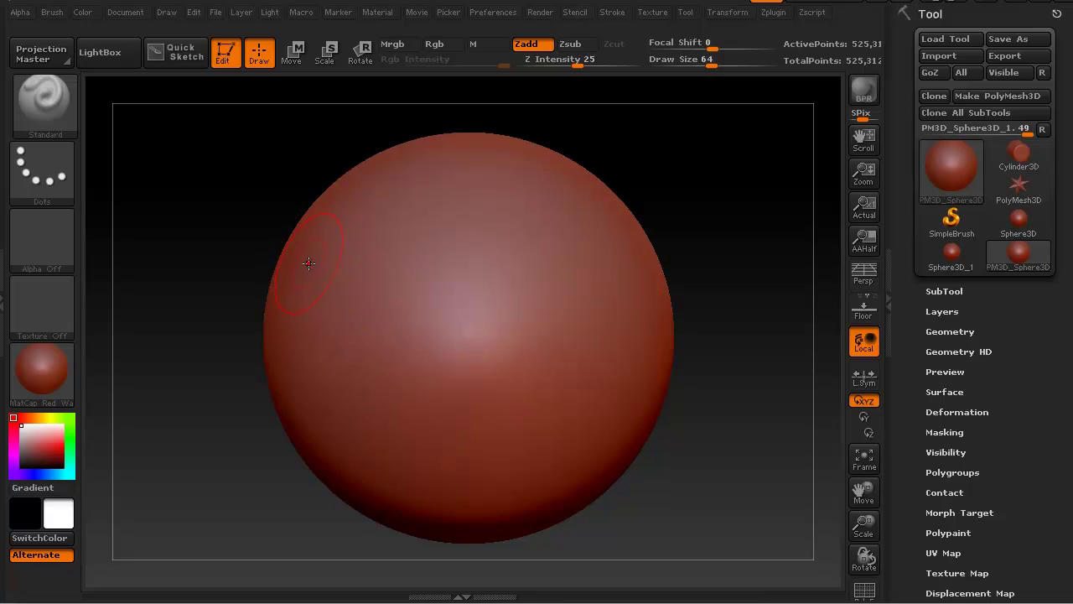
pyautogui.moveTo(215, 240)
pyautogui.keyDown('alt'); pyautogui.mouseDown()
pyautogui.moveTo(239, 241)
pyautogui.moveTo(213, 242)
pyautogui.mouseUp(); pyautogui.keyUp('alt')
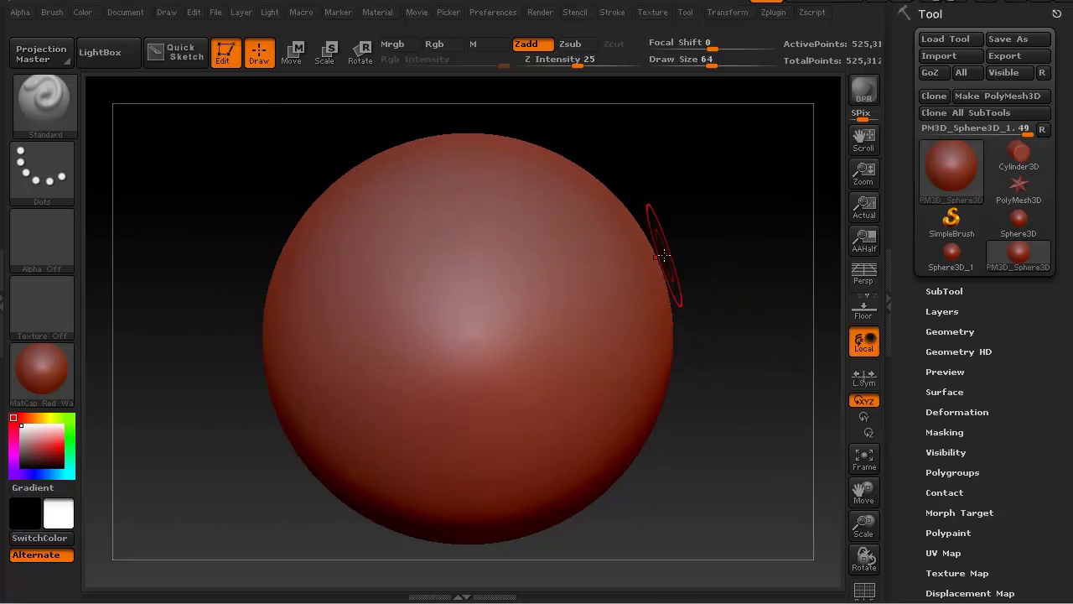
# - Lower the document's background gradient range to its minimum for a flat grey canvas
pyautogui.click(124, 13)
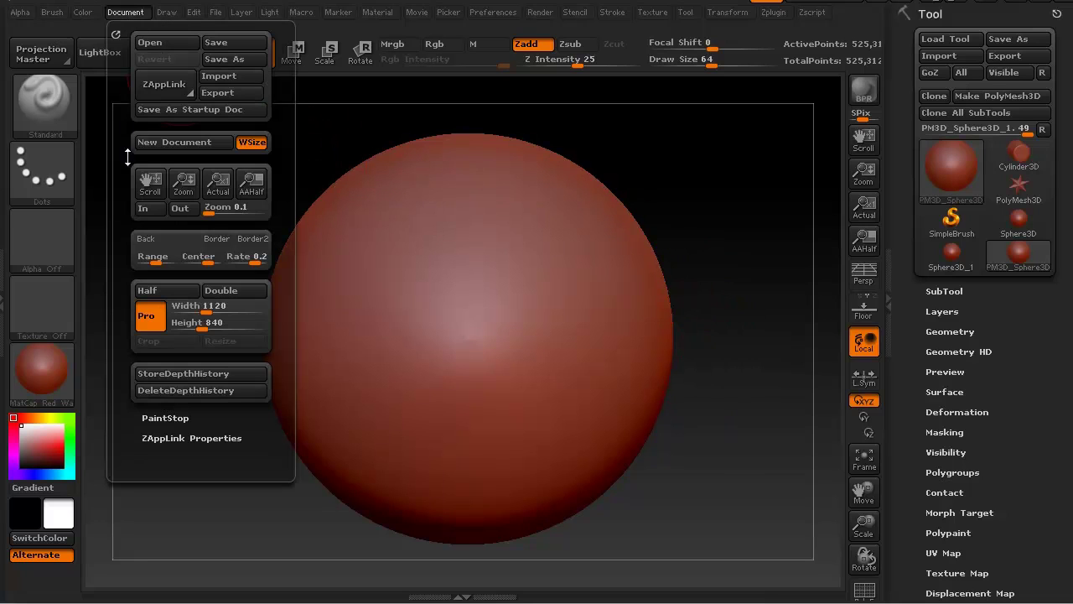
pyautogui.moveTo(152, 260)
pyautogui.mouseDown()
pyautogui.moveTo(139, 263)
pyautogui.moveTo(172, 264)
pyautogui.mouseUp()
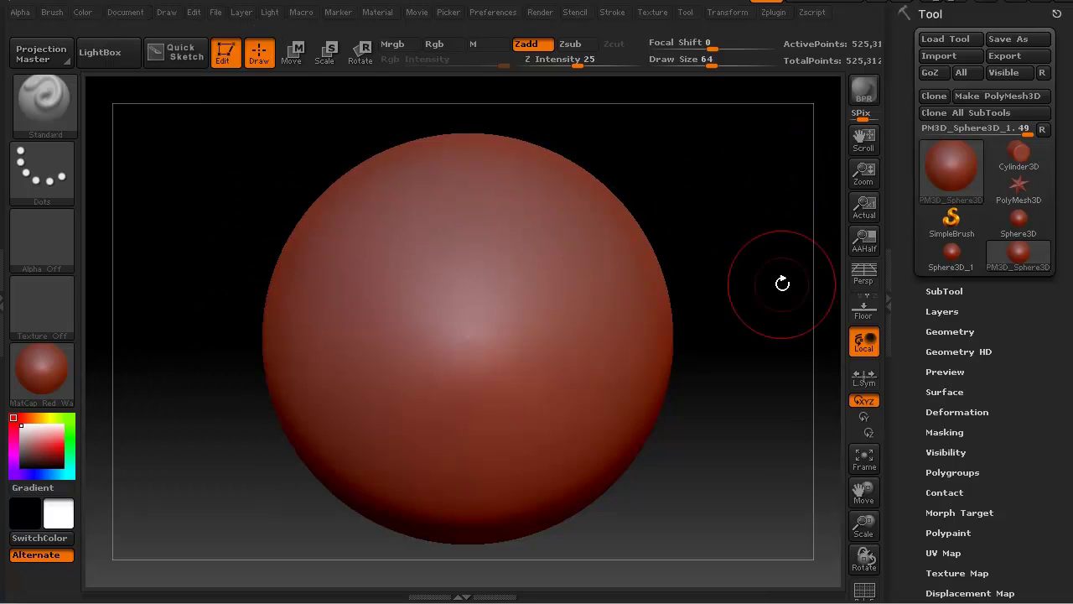
pyautogui.click(125, 13)
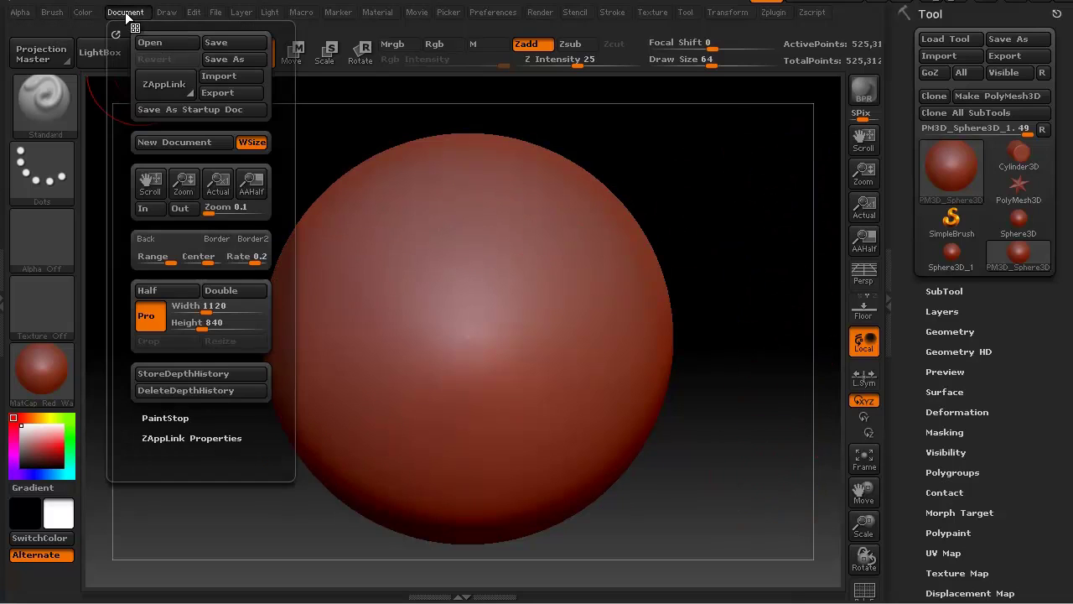
pyautogui.moveTo(166, 262); pyautogui.dragTo(139, 263)
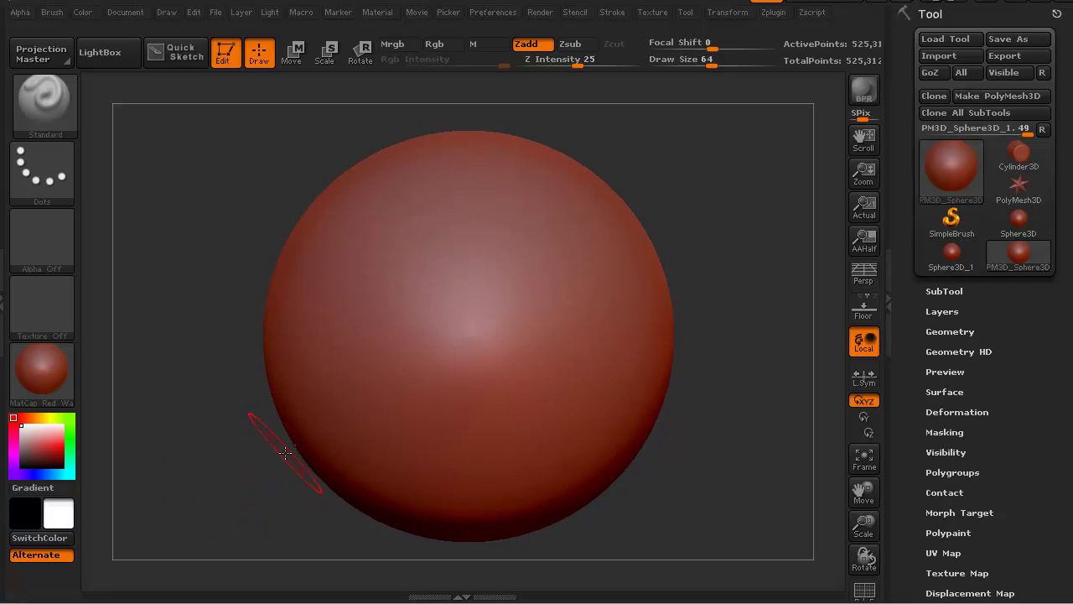
pyautogui.keyDown('alt'); pyautogui.moveTo(199, 418); pyautogui.dragTo(215, 419); pyautogui.keyUp('alt')
# - Expand the SubTool list and switch the current material to mah_modeling_matte
pyautogui.click(936, 291)
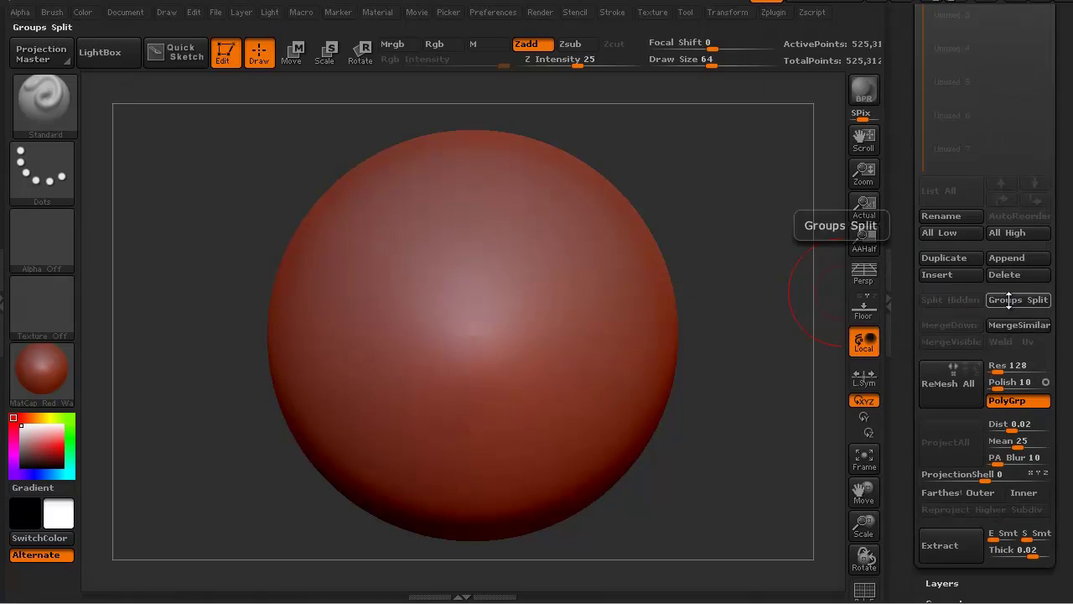
pyautogui.moveTo(1071, 221); pyautogui.dragTo(1071, 394)
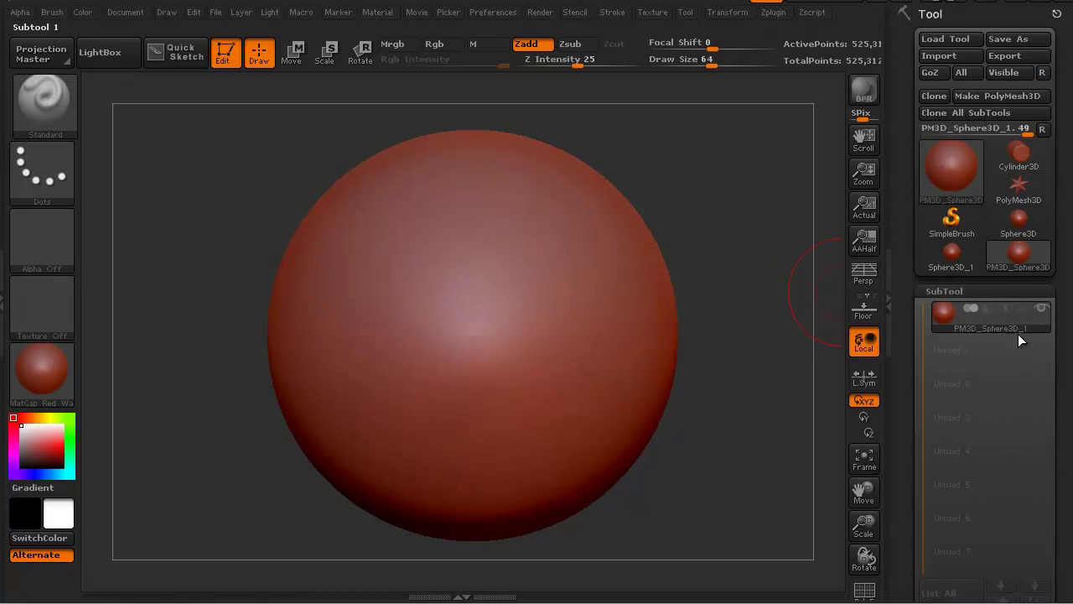
pyautogui.click(46, 369)
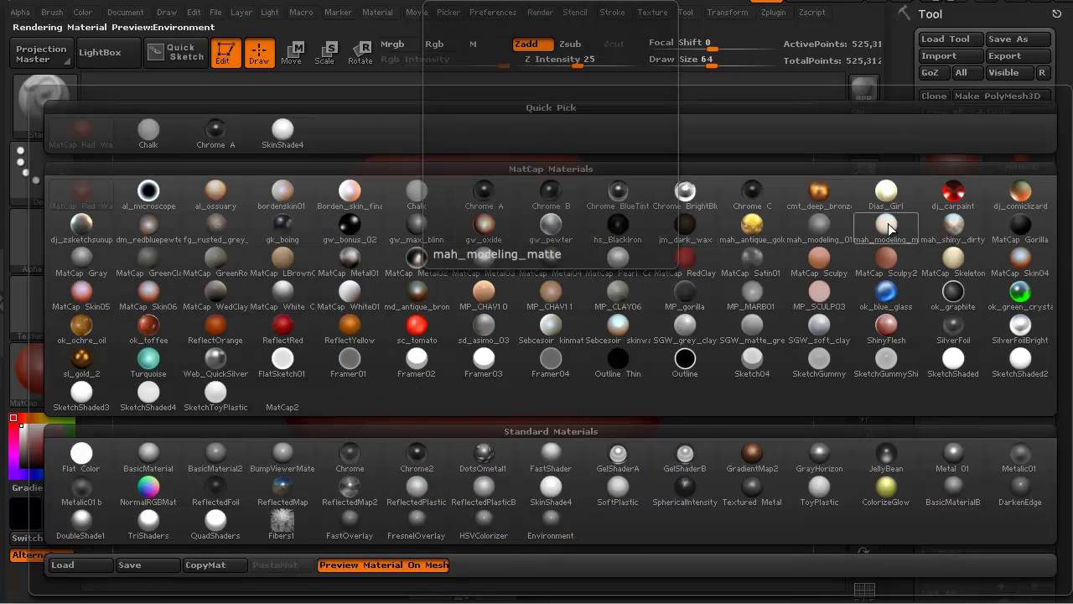
pyautogui.click(888, 225)
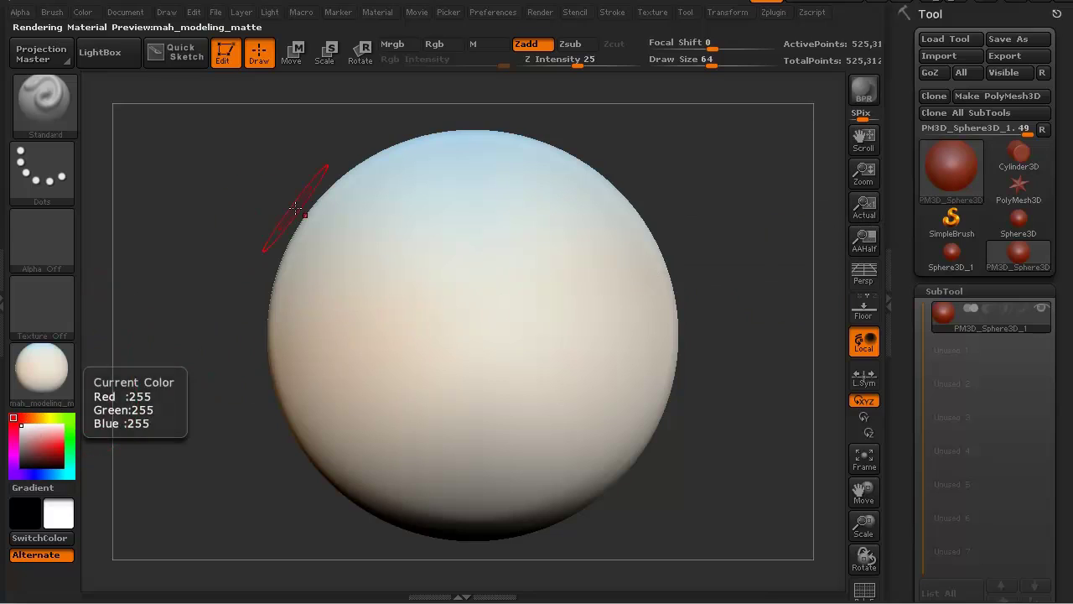
# - Enable Mrgb, turn off Zadd and fill the whole sphere with the white color and current material
pyautogui.click(392, 45)
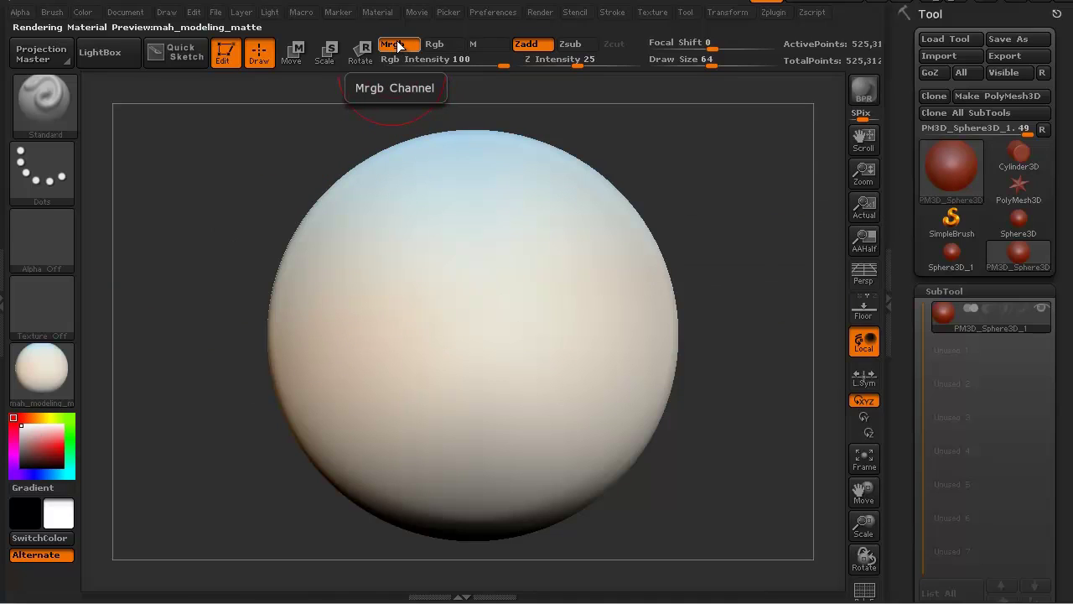
pyautogui.click(527, 45)
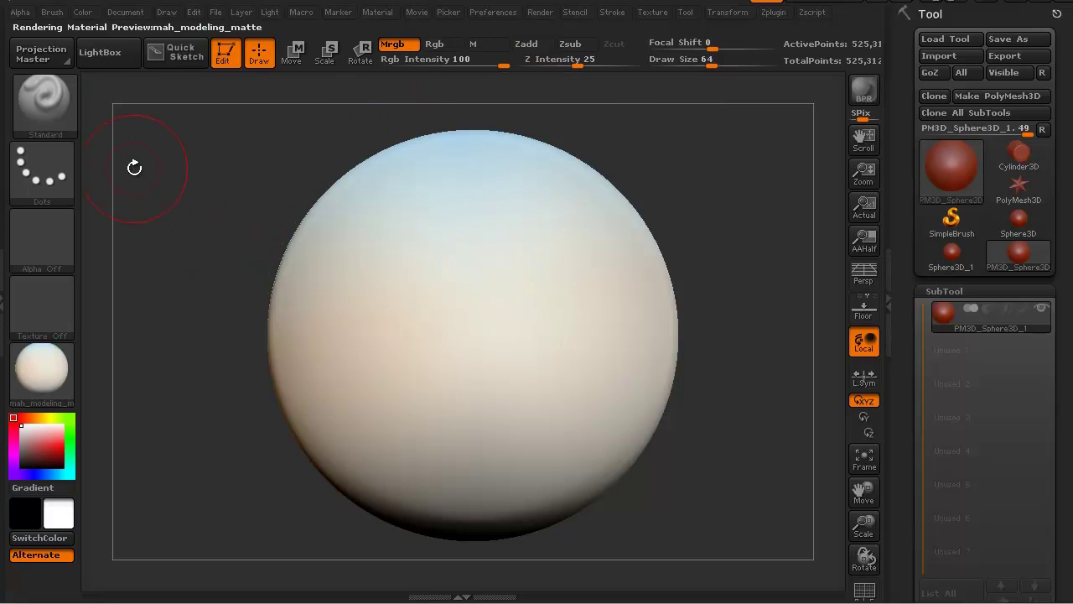
pyautogui.click(86, 9)
pyautogui.click(133, 324)
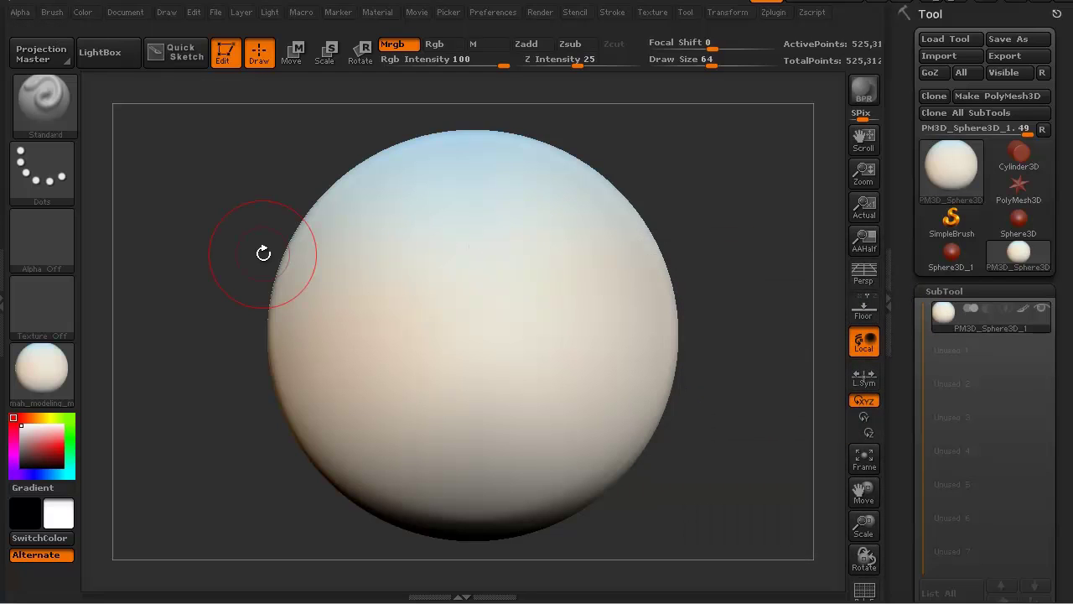
# - Set the brush stroke to FreeHand with Mouse Avg 15 and turn off LazyMouse
pyautogui.moveTo(61, 189)
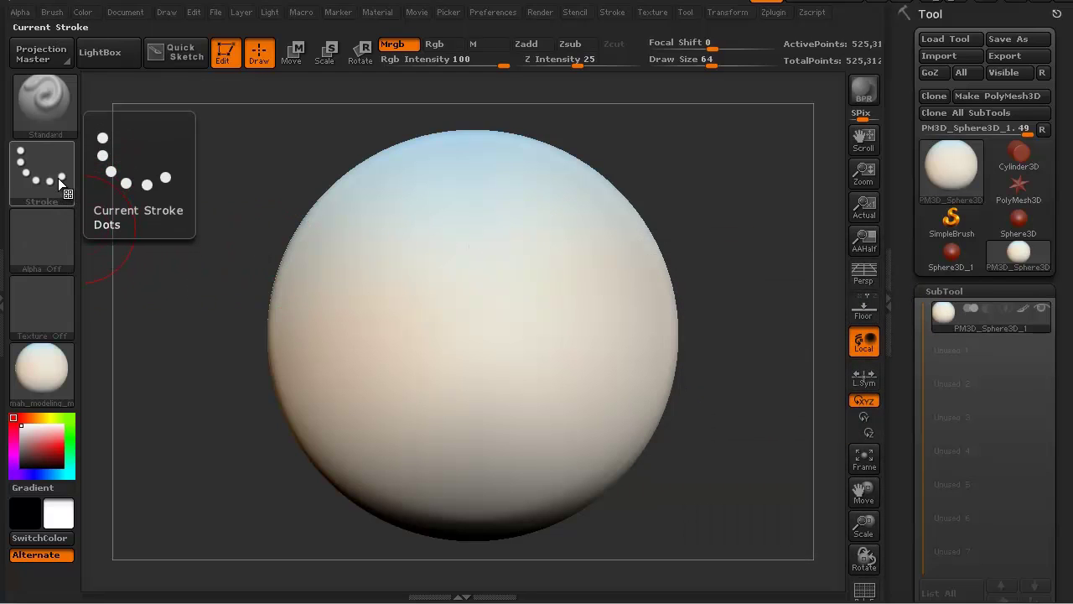
pyautogui.click(58, 177)
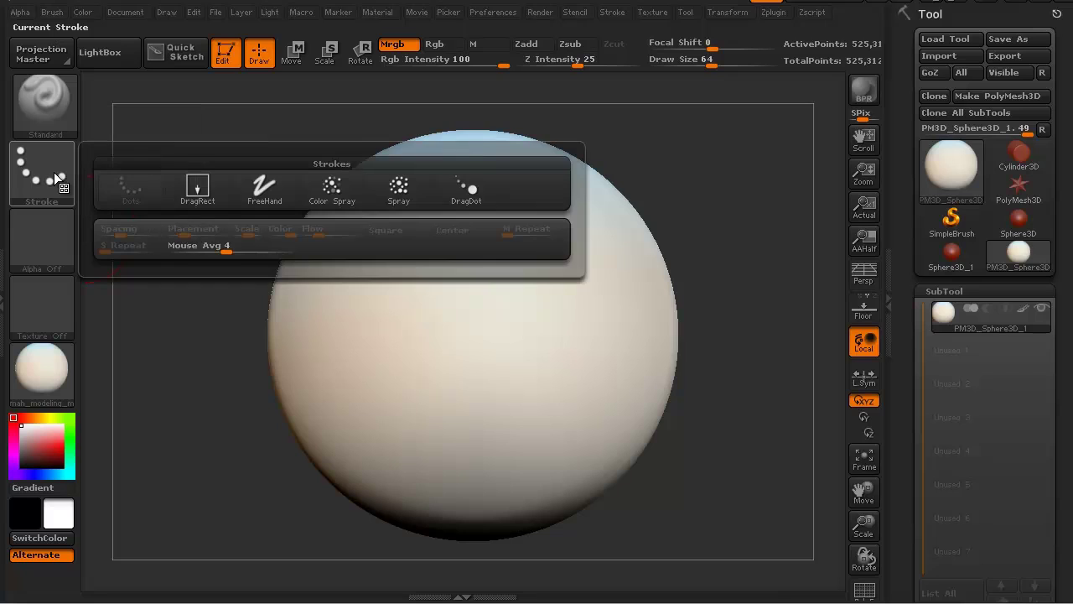
pyautogui.click(254, 192)
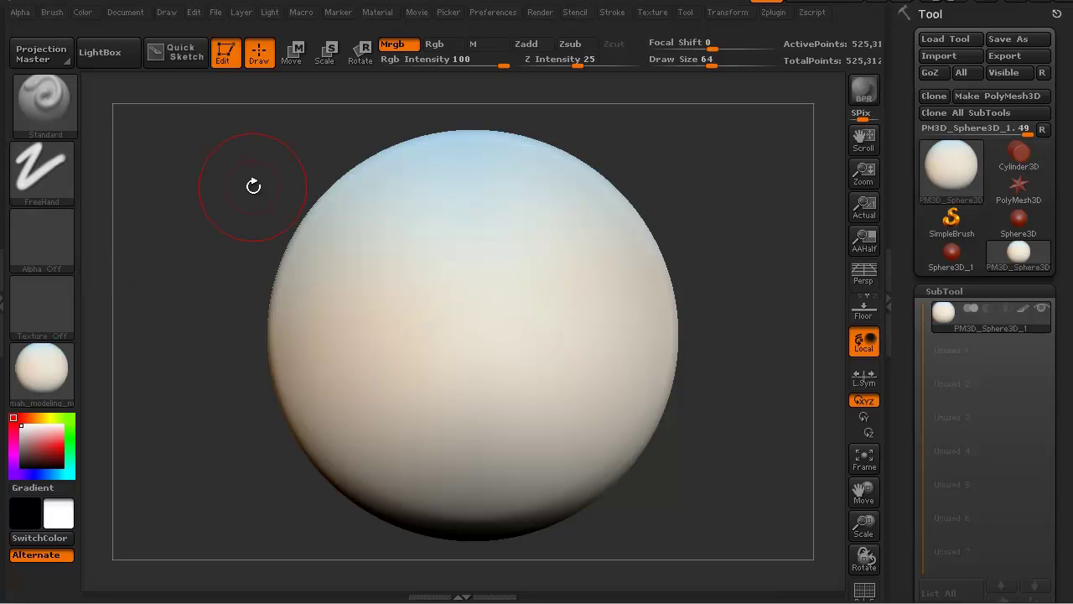
pyautogui.click(611, 11)
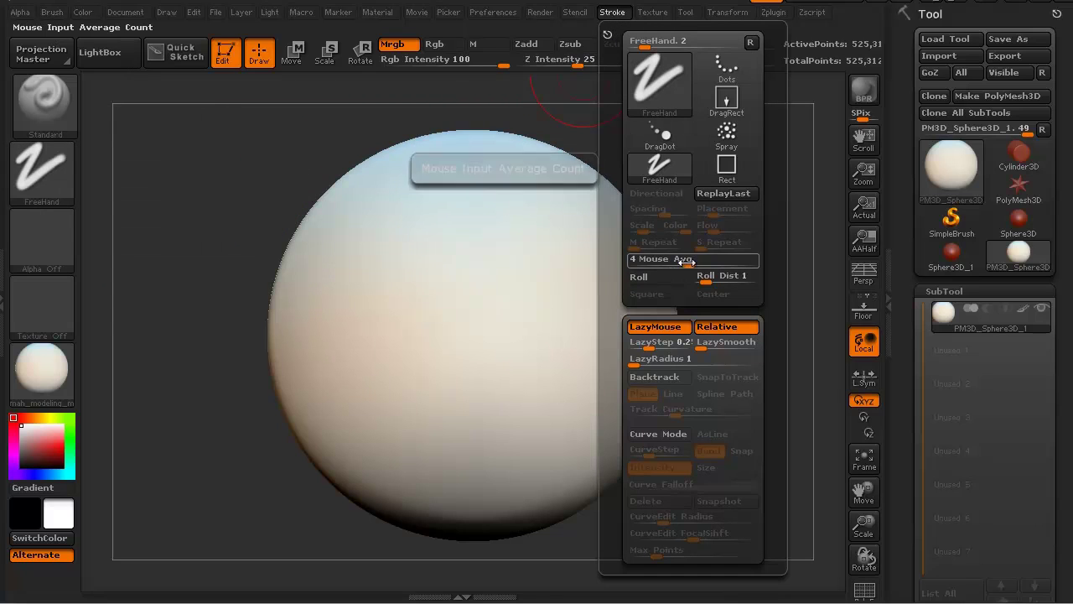
pyautogui.moveTo(687, 263); pyautogui.dragTo(754, 260)
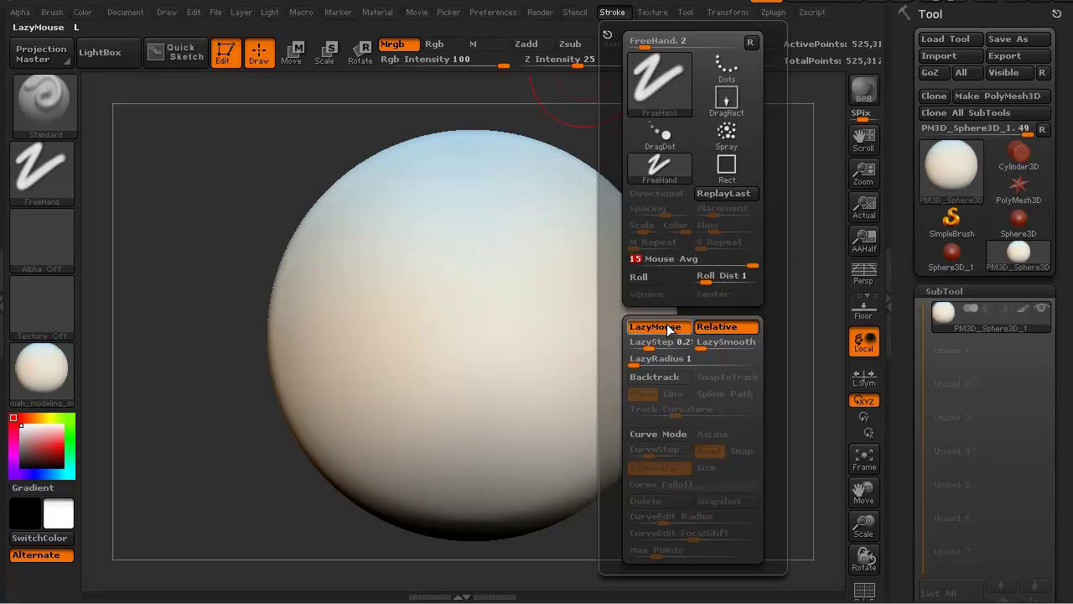
pyautogui.click(667, 334)
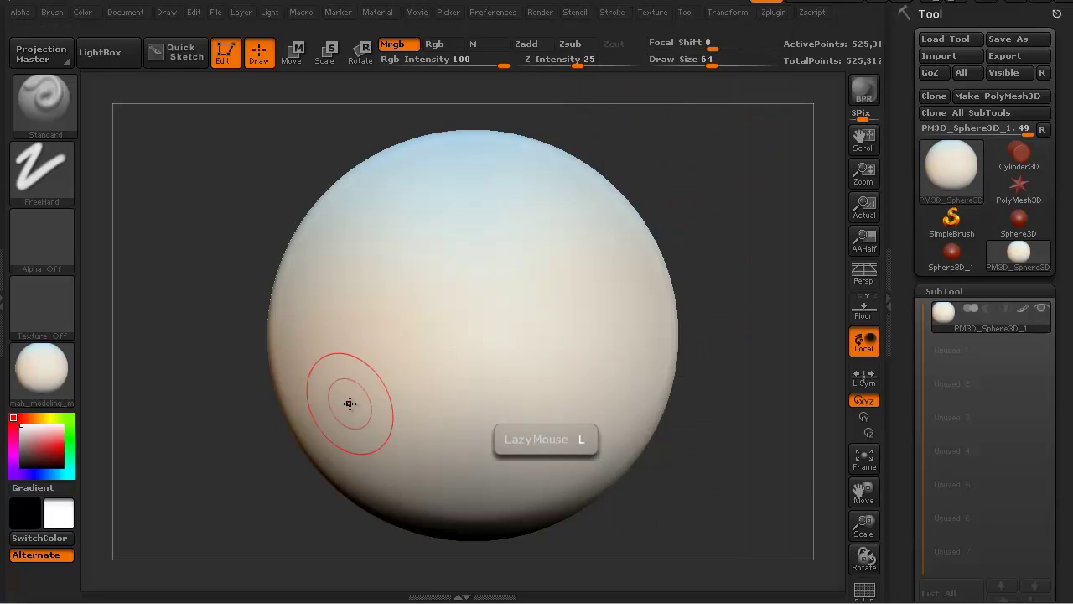
# - Paint most of the sphere's front red with the Standard brush, using only the Rgb channel
pyautogui.moveTo(213, 475)
pyautogui.keyDown('alt'); pyautogui.mouseDown()
pyautogui.moveTo(189, 472)
pyautogui.moveTo(215, 480)
pyautogui.mouseUp(); pyautogui.keyUp('alt')
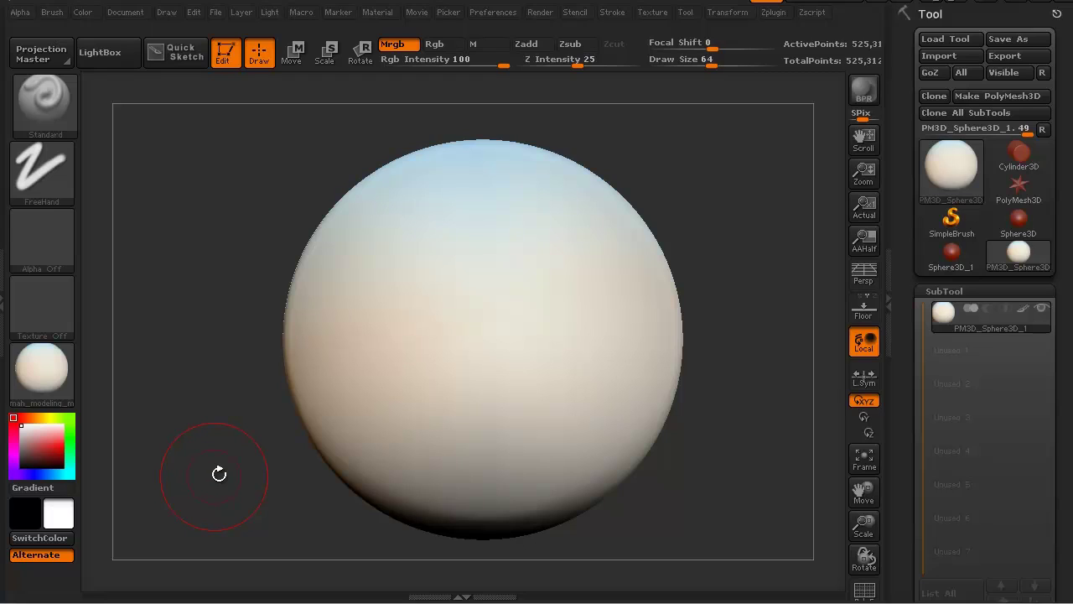
pyautogui.moveTo(221, 472)
pyautogui.mouseDown()
pyautogui.moveTo(227, 456)
pyautogui.moveTo(218, 467)
pyautogui.mouseUp()
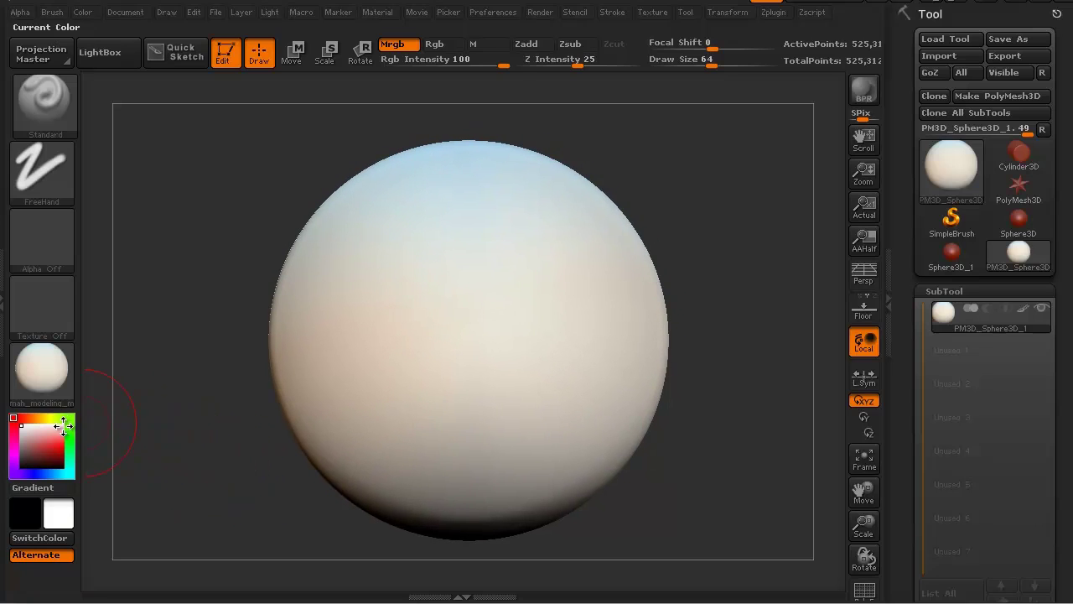
pyautogui.click(63, 445)
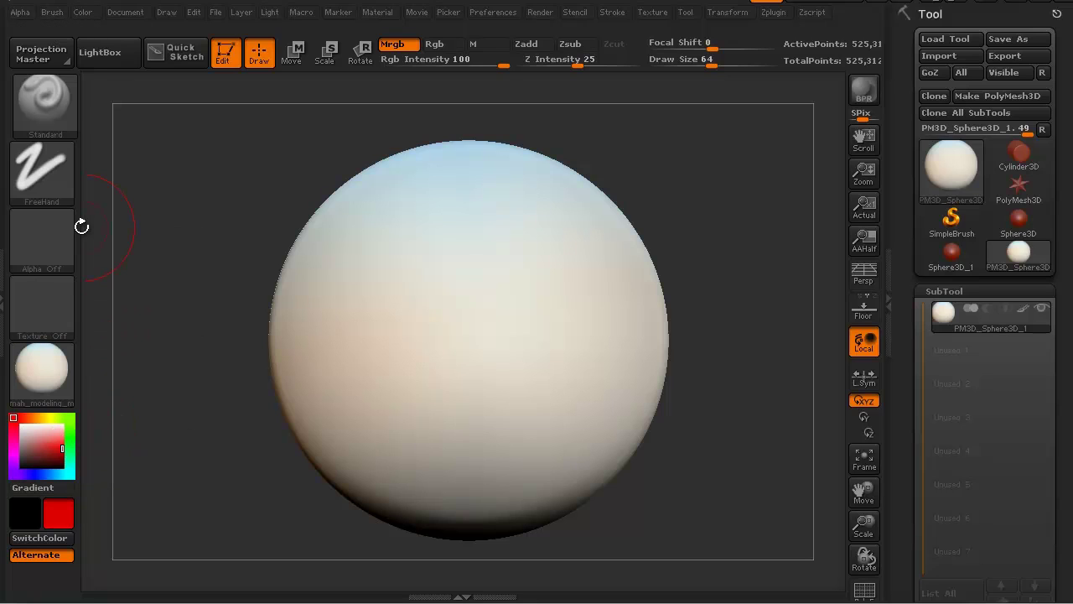
pyautogui.click(438, 46)
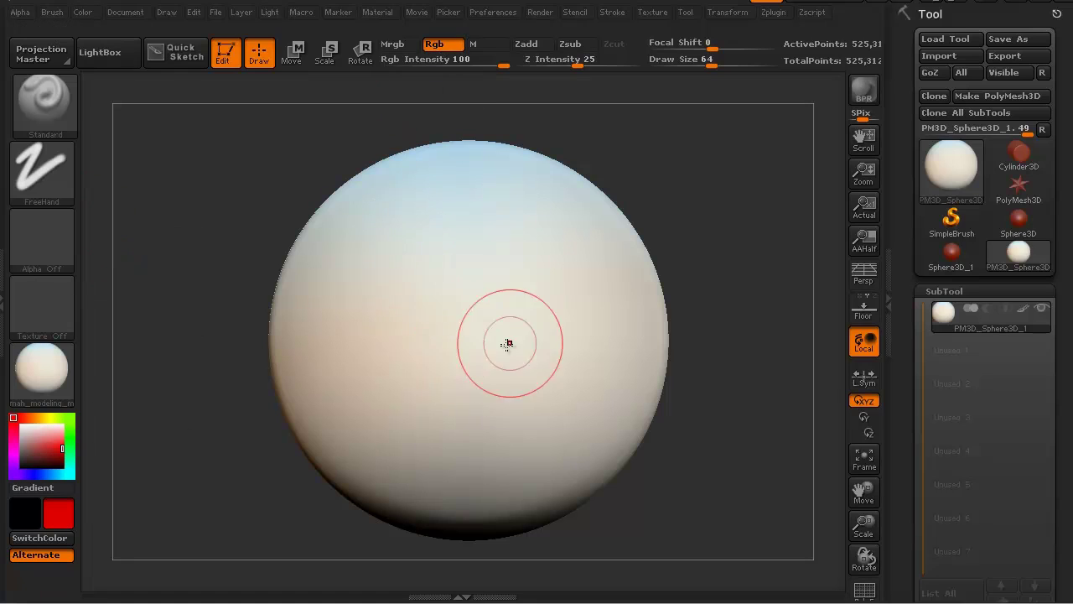
pyautogui.moveTo(560, 279)
pyautogui.mouseDown()
pyautogui.moveTo(335, 329)
pyautogui.moveTo(587, 290)
pyautogui.moveTo(341, 376)
pyautogui.moveTo(592, 323)
pyautogui.moveTo(343, 427)
pyautogui.moveTo(616, 394)
pyautogui.moveTo(306, 418)
pyautogui.moveTo(590, 256)
pyautogui.moveTo(377, 448)
pyautogui.moveTo(496, 204)
pyautogui.moveTo(409, 460)
pyautogui.moveTo(537, 182)
pyautogui.moveTo(358, 435)
pyautogui.mouseUp()
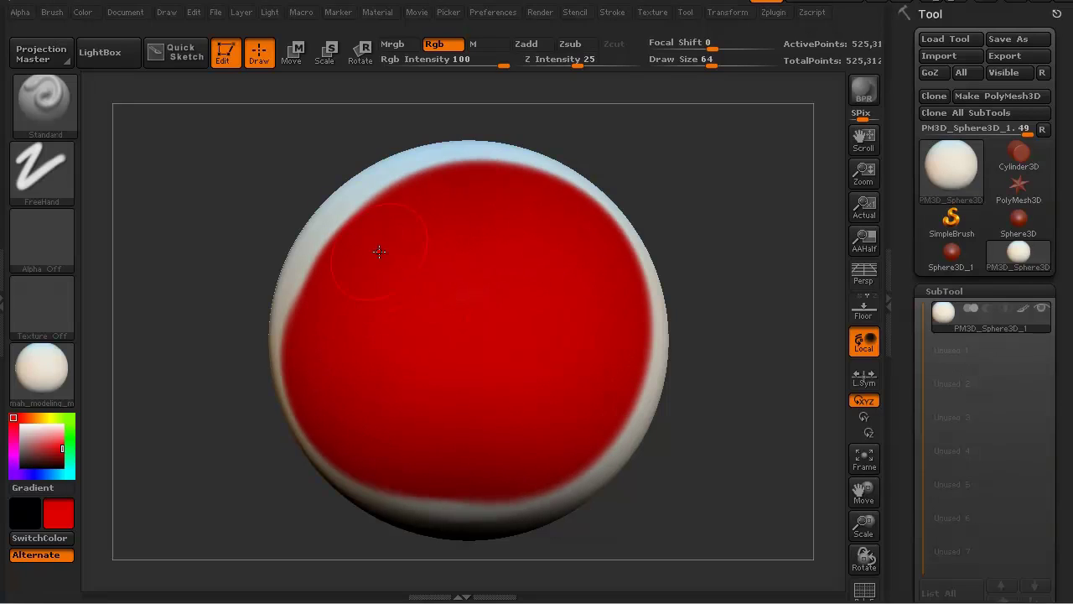
# - Paint a round green spot at the centre of the red area and soften its edge with the Smooth brush
pyautogui.click(70, 429)
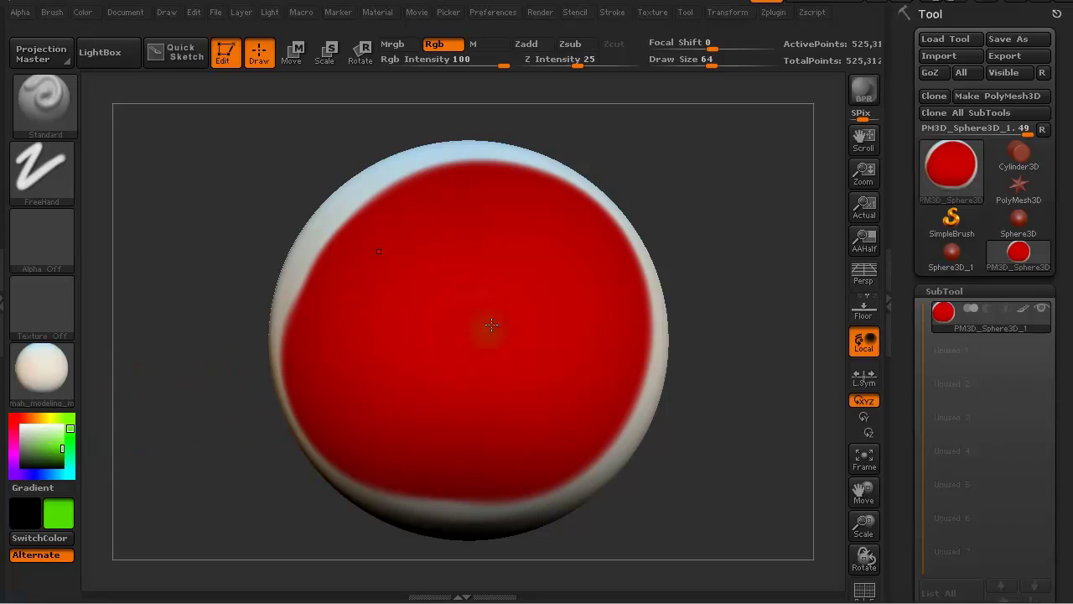
pyautogui.moveTo(492, 312)
pyautogui.mouseDown()
pyautogui.moveTo(457, 308)
pyautogui.moveTo(467, 324)
pyautogui.mouseUp()
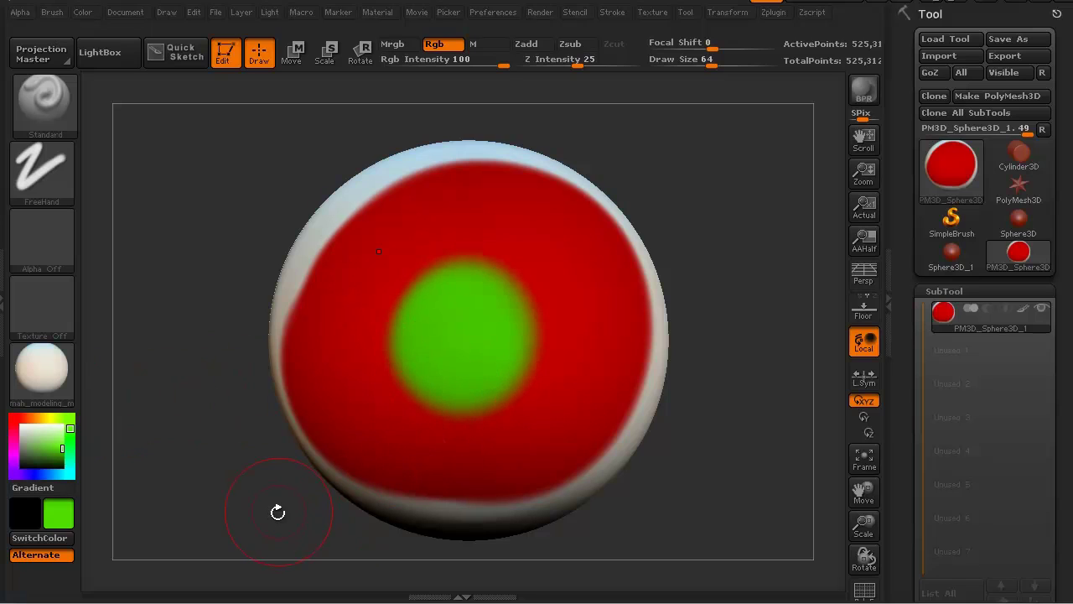
pyautogui.press('shift')
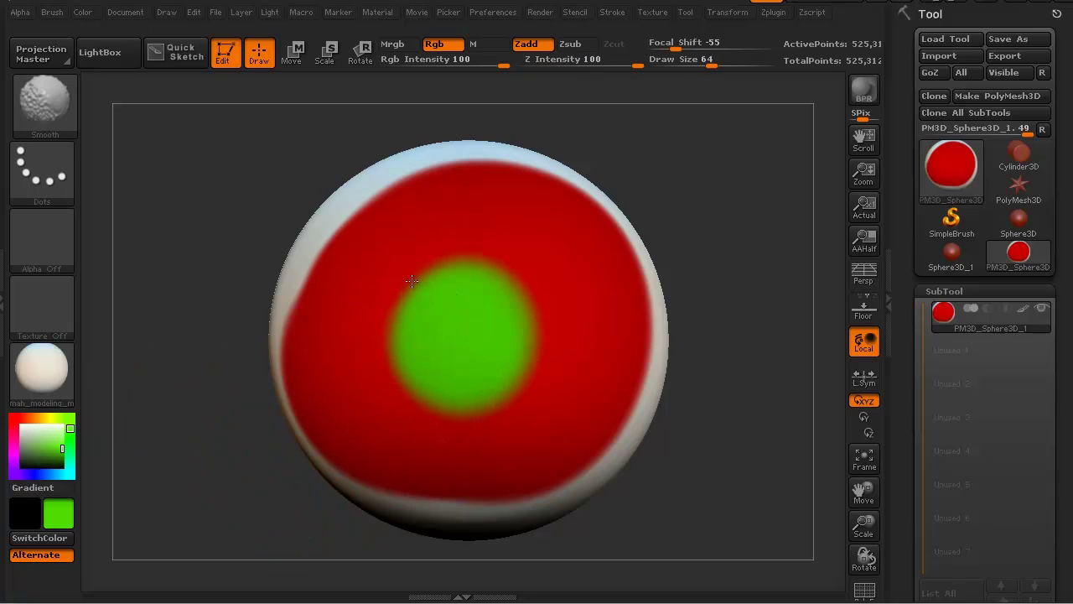
pyautogui.press('shift')
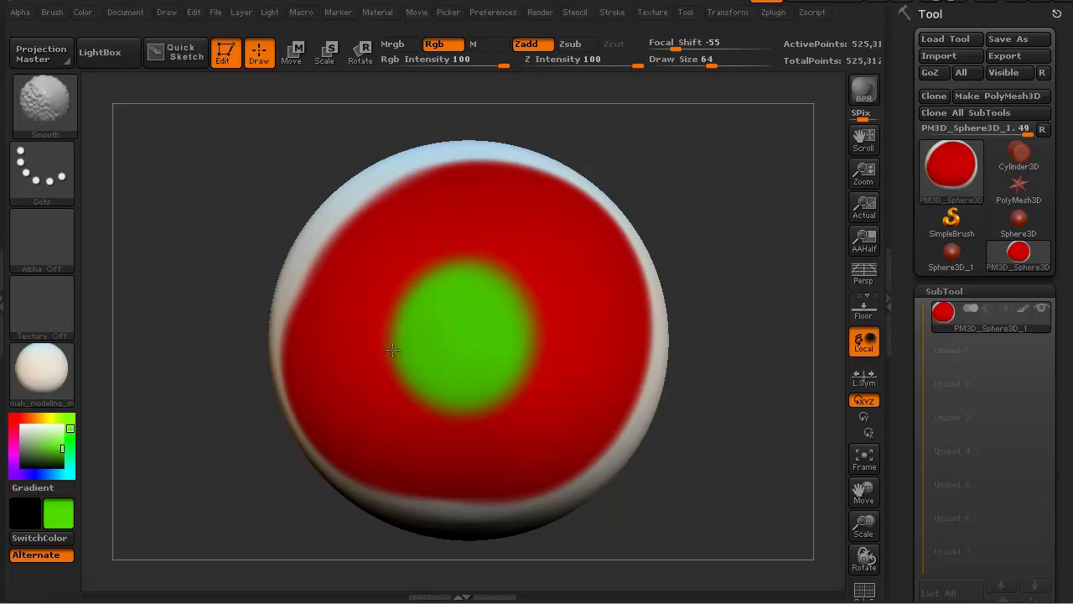
pyautogui.press('shift')
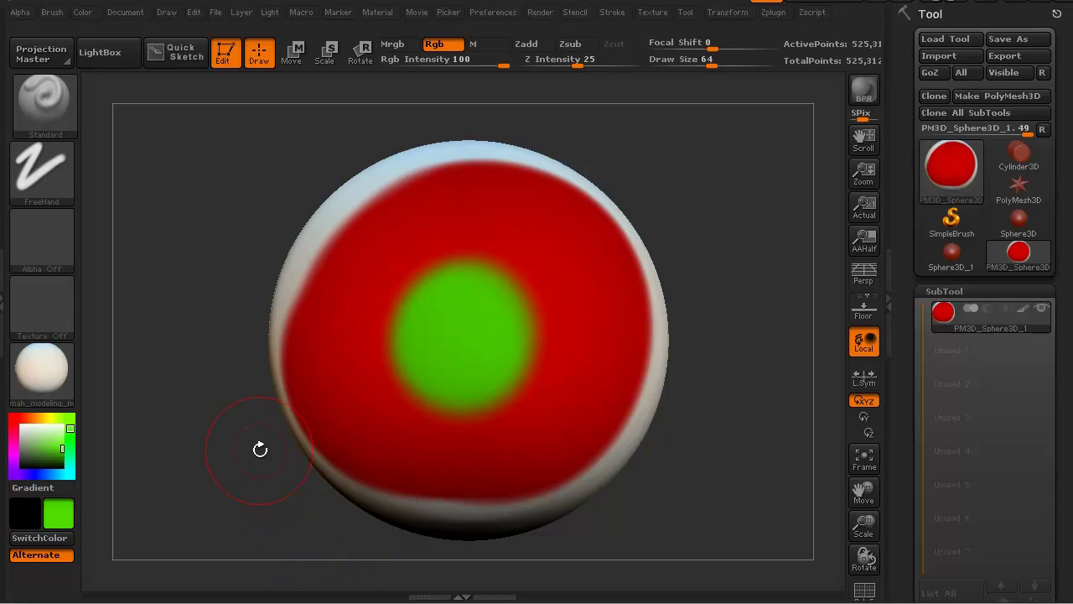
# - Import bullfrog.jpg from the skins reference folder as a texture
pyautogui.moveTo(240, 501)
pyautogui.keyDown('alt'); pyautogui.mouseDown()
pyautogui.moveTo(226, 486)
pyautogui.moveTo(241, 489)
pyautogui.moveTo(235, 479)
pyautogui.moveTo(244, 501)
pyautogui.moveTo(245, 489)
pyautogui.mouseUp(); pyautogui.keyUp('alt')
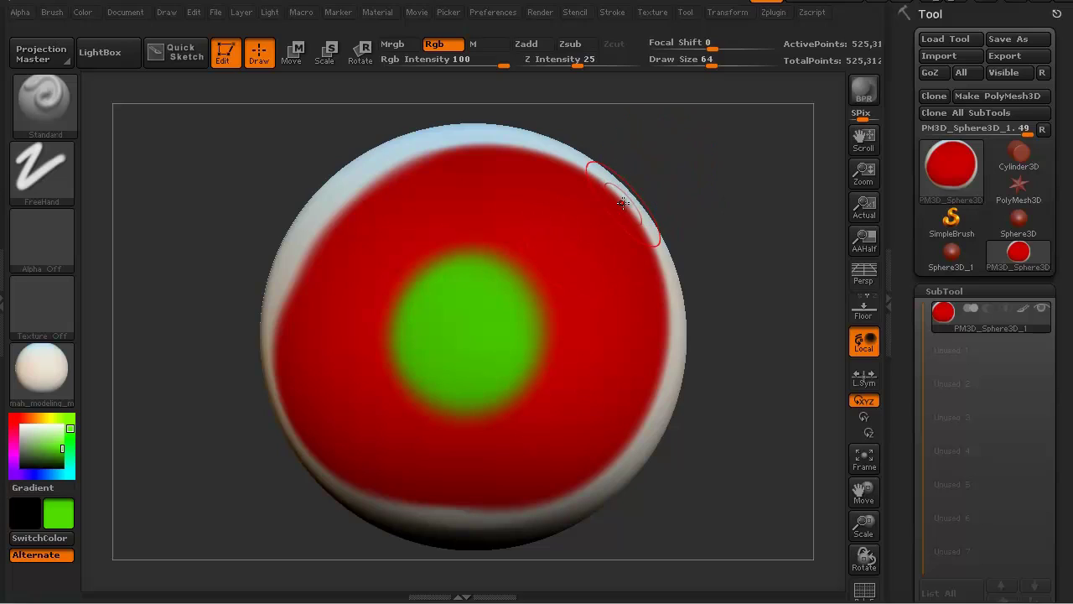
pyautogui.click(654, 13)
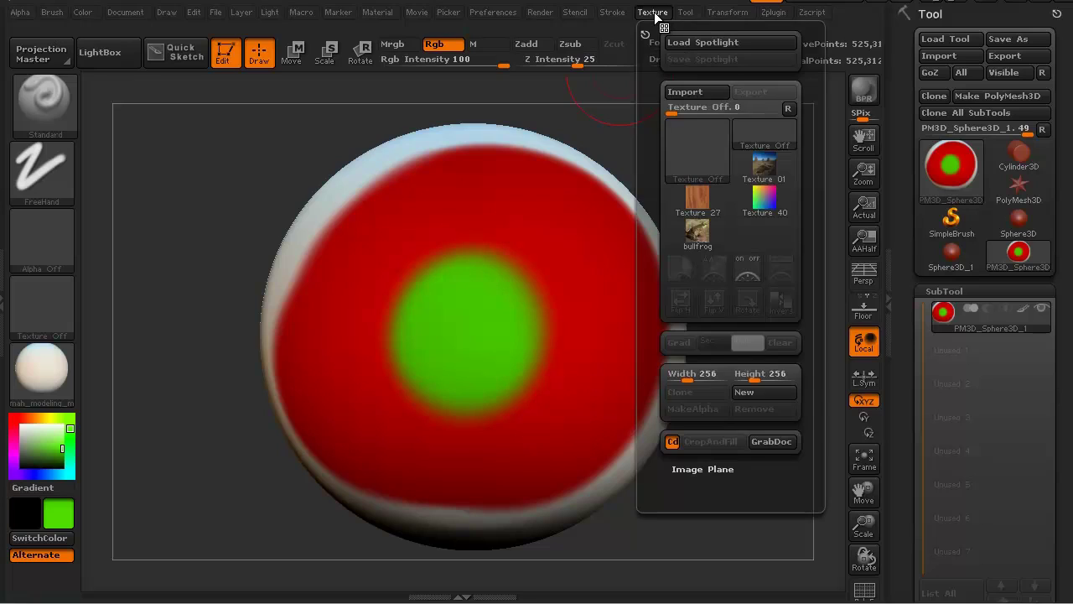
pyautogui.click(688, 92)
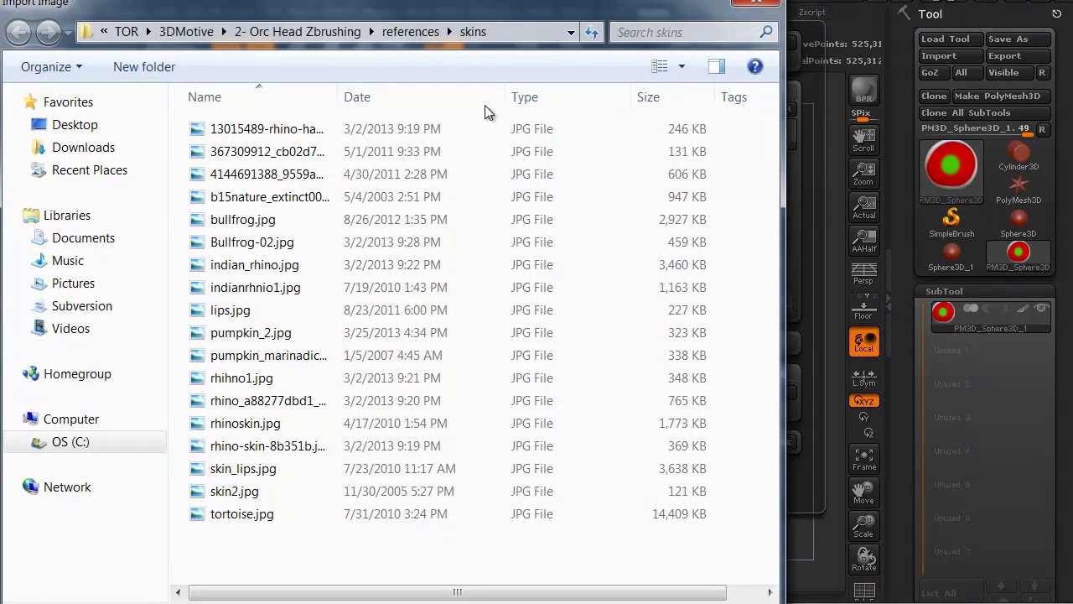
pyautogui.click(243, 223)
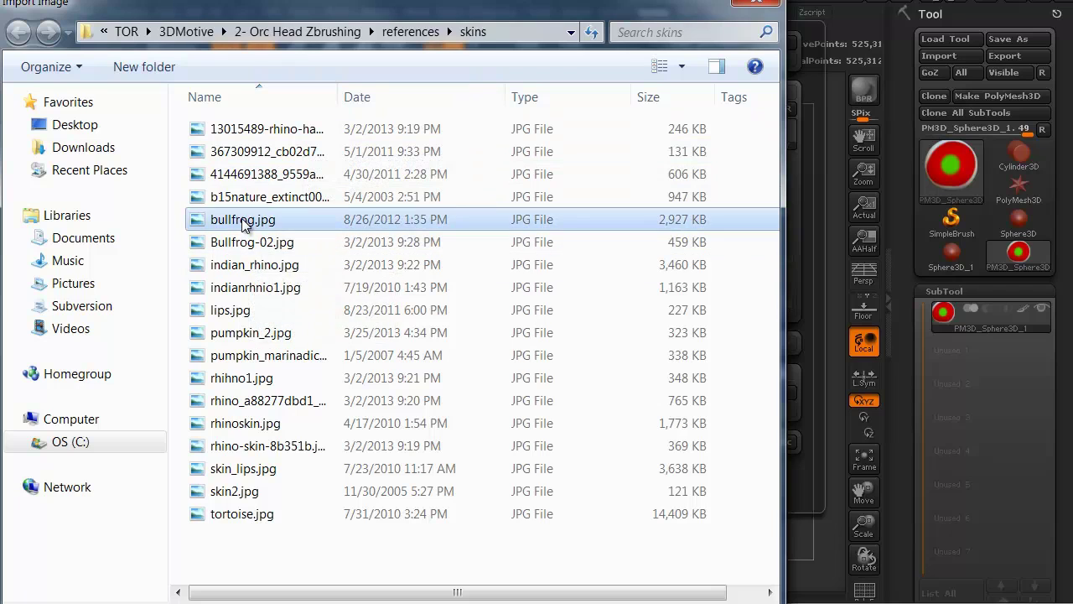
pyautogui.press('Return')
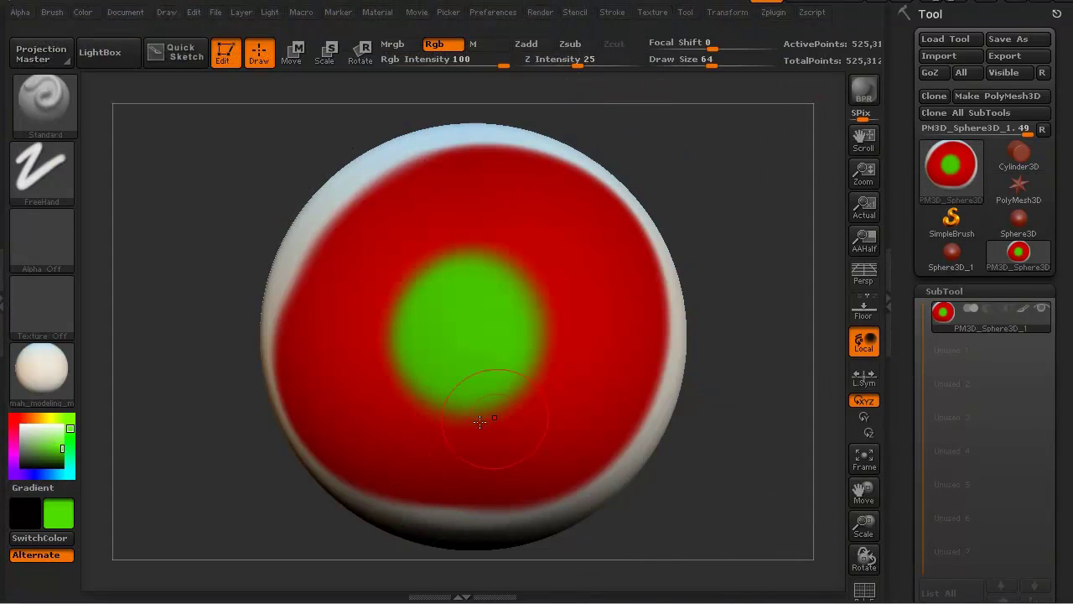
# - Select the newly imported bullfrog texture and add it to Spotlight
pyautogui.click(656, 14)
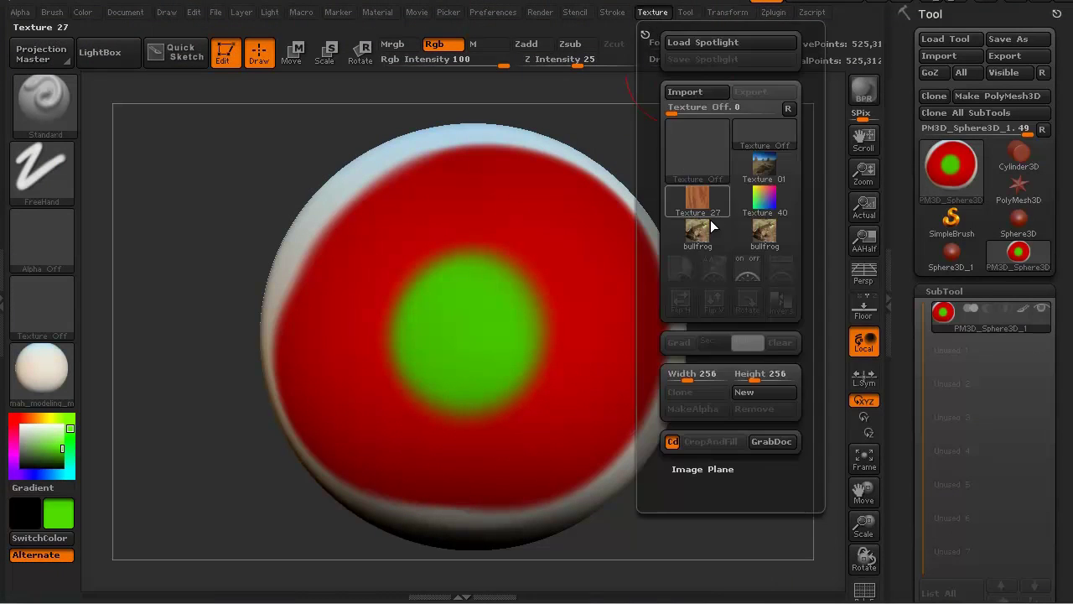
pyautogui.click(763, 239)
pyautogui.moveTo(763, 240)
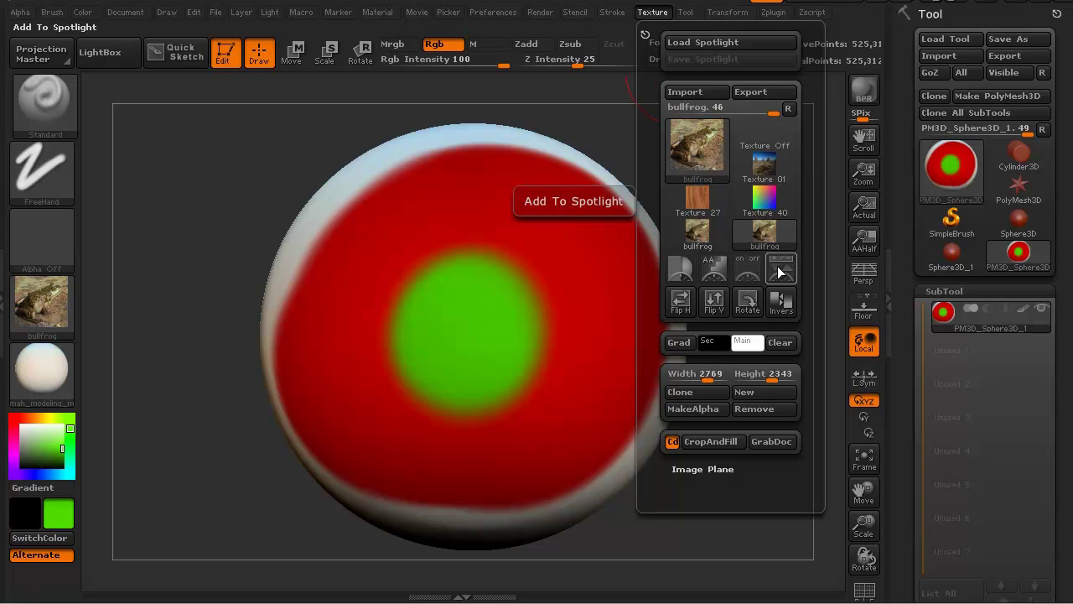
pyautogui.click(779, 270)
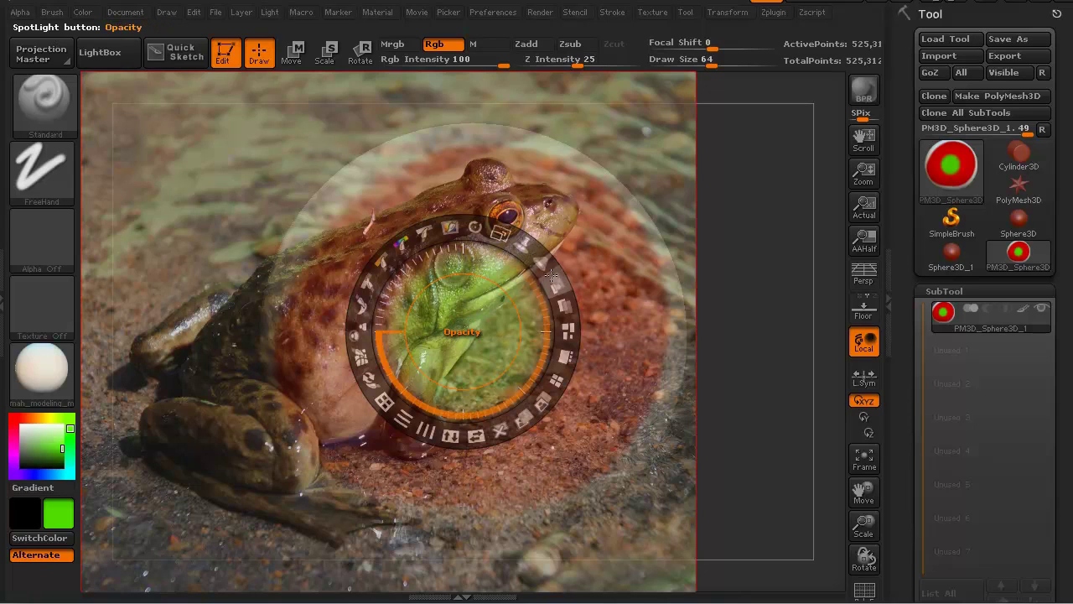
# - Try different Opacity and Fade levels on the Spotlight bullfrog image, with Rgb Intensity at 100
pyautogui.moveTo(557, 285); pyautogui.dragTo(481, 257)
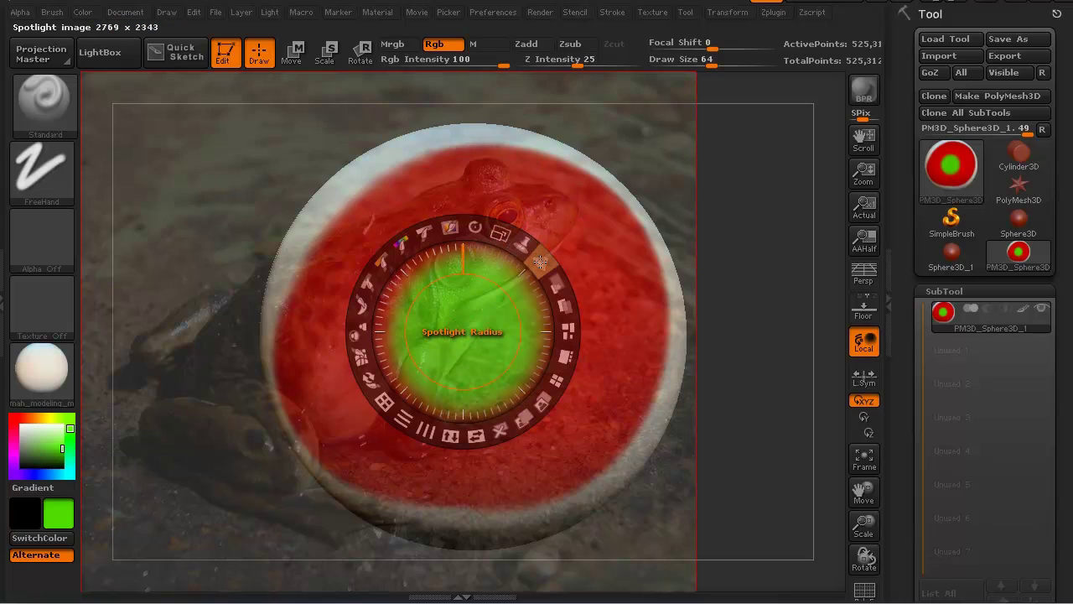
pyautogui.moveTo(554, 287); pyautogui.dragTo(534, 314)
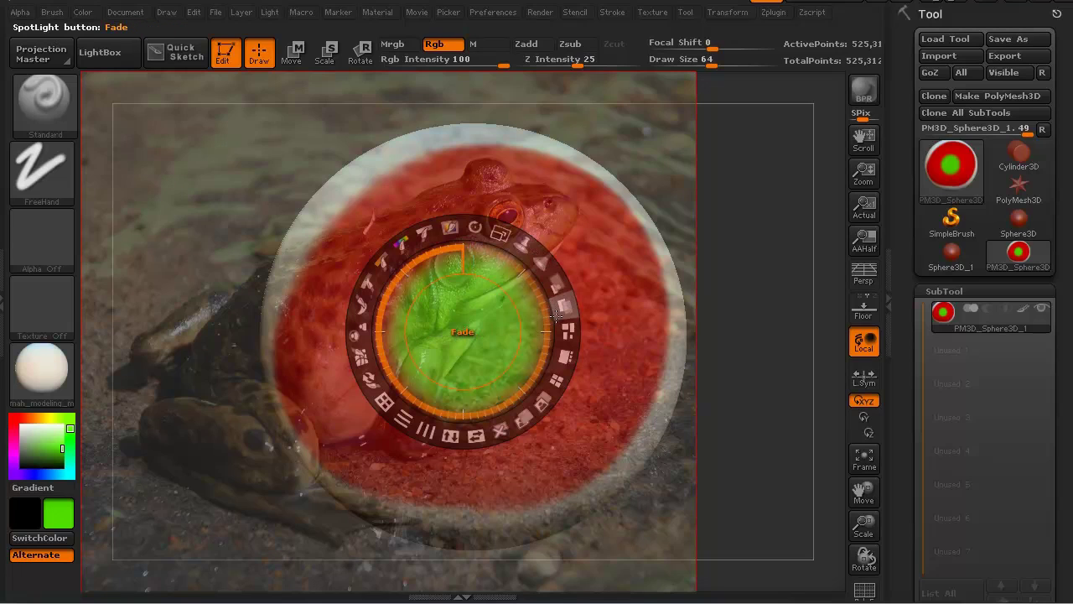
pyautogui.moveTo(548, 278)
pyautogui.mouseDown()
pyautogui.moveTo(558, 344)
pyautogui.moveTo(541, 374)
pyautogui.mouseUp()
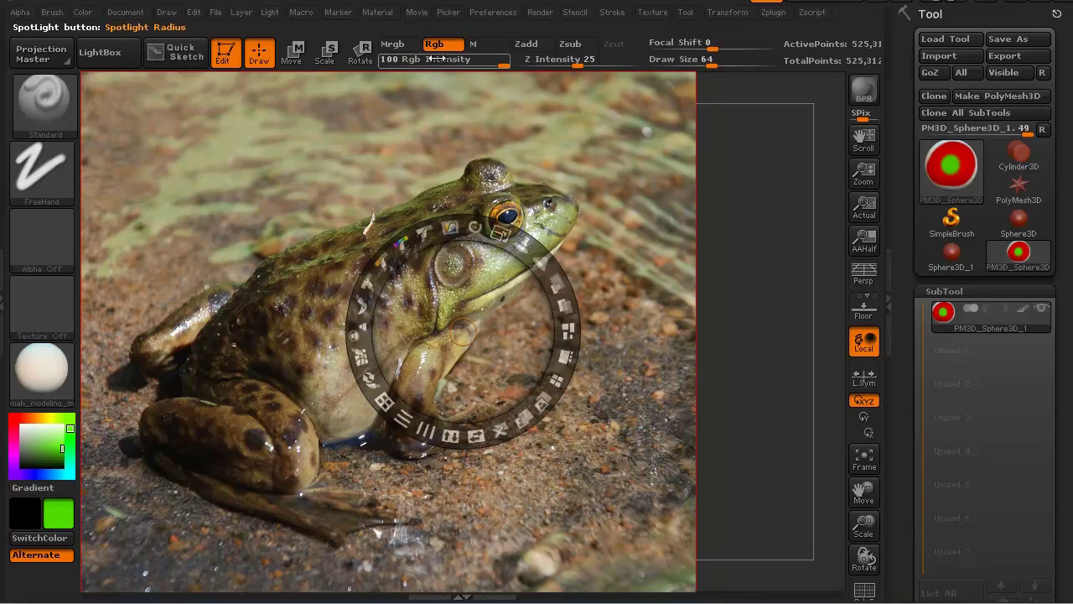
pyautogui.moveTo(489, 63)
pyautogui.mouseDown()
pyautogui.moveTo(430, 68)
pyautogui.moveTo(503, 65)
pyautogui.mouseUp()
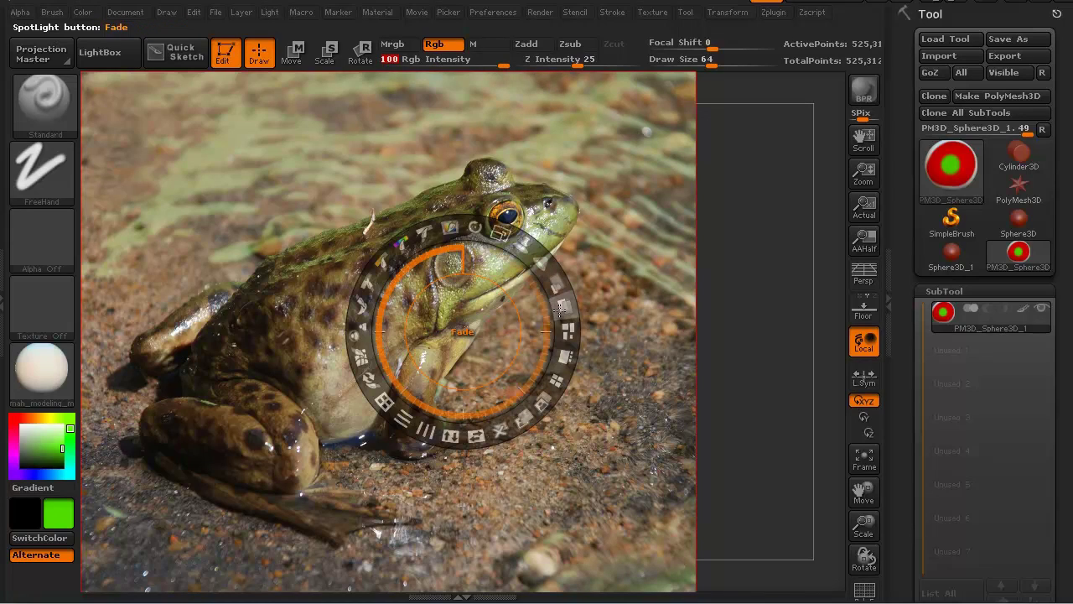
pyautogui.moveTo(559, 311); pyautogui.dragTo(486, 278)
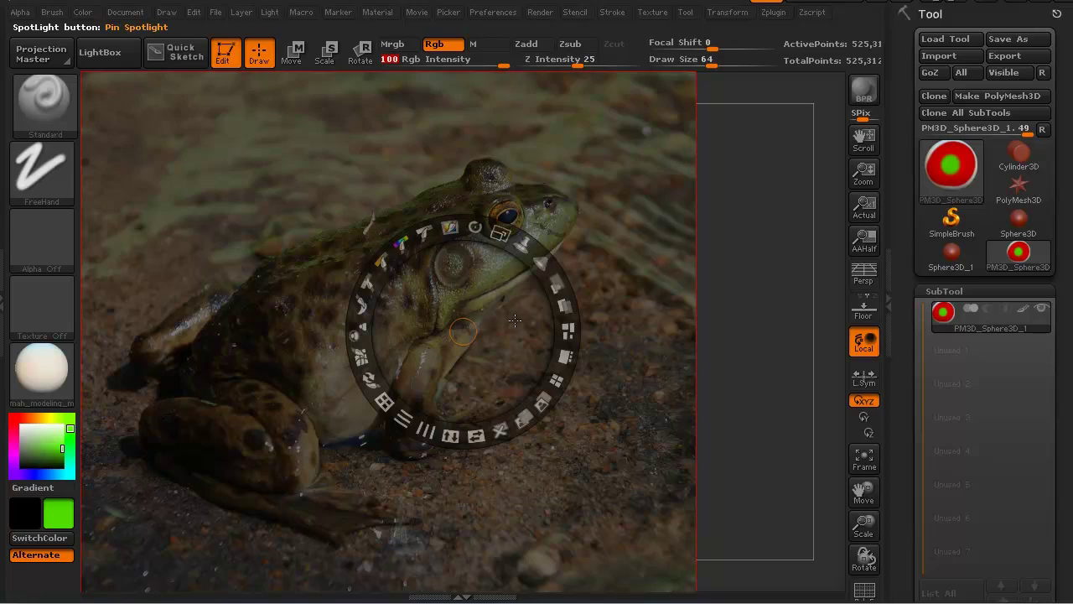
# - Adjust the bullfrog image's Fade and lower its Opacity until the painted sphere shows through
pyautogui.moveTo(564, 303)
pyautogui.moveTo(565, 303); pyautogui.dragTo(548, 346)
pyautogui.moveTo(555, 286)
pyautogui.moveTo(556, 285); pyautogui.dragTo(471, 288)
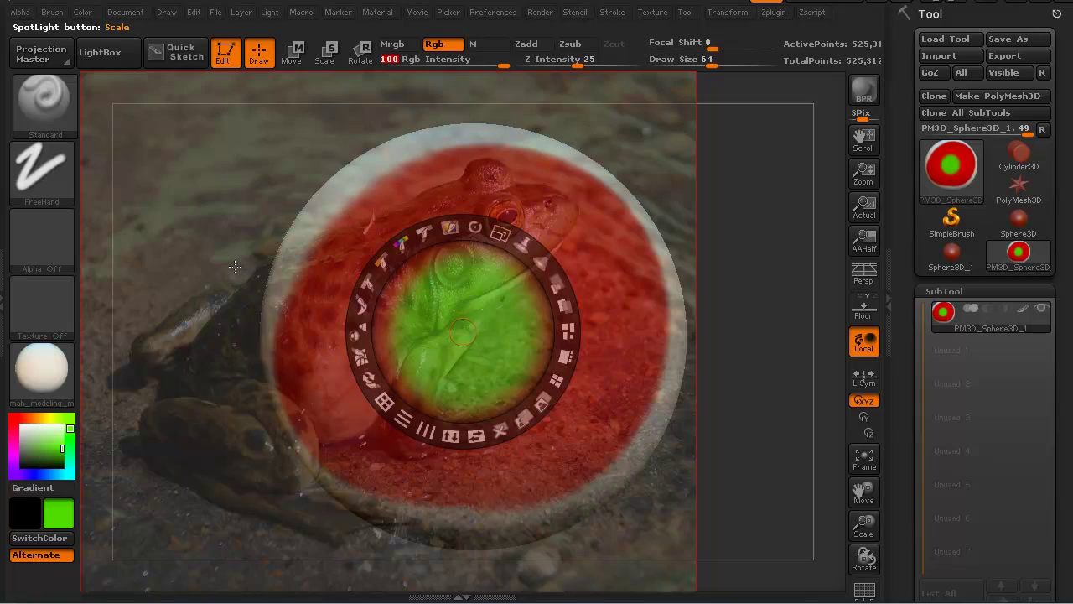
# - Check the Spotlight preview in painting mode, then enlarge the Spotlight Radius and return to painting
pyautogui.press('z')
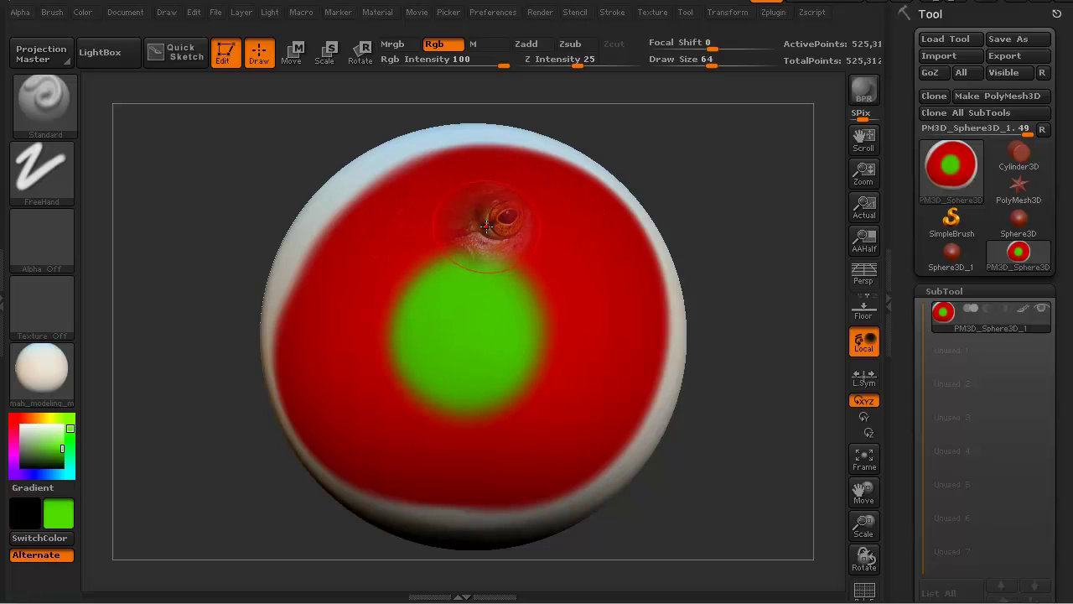
pyautogui.hotkey('shift', 'z')
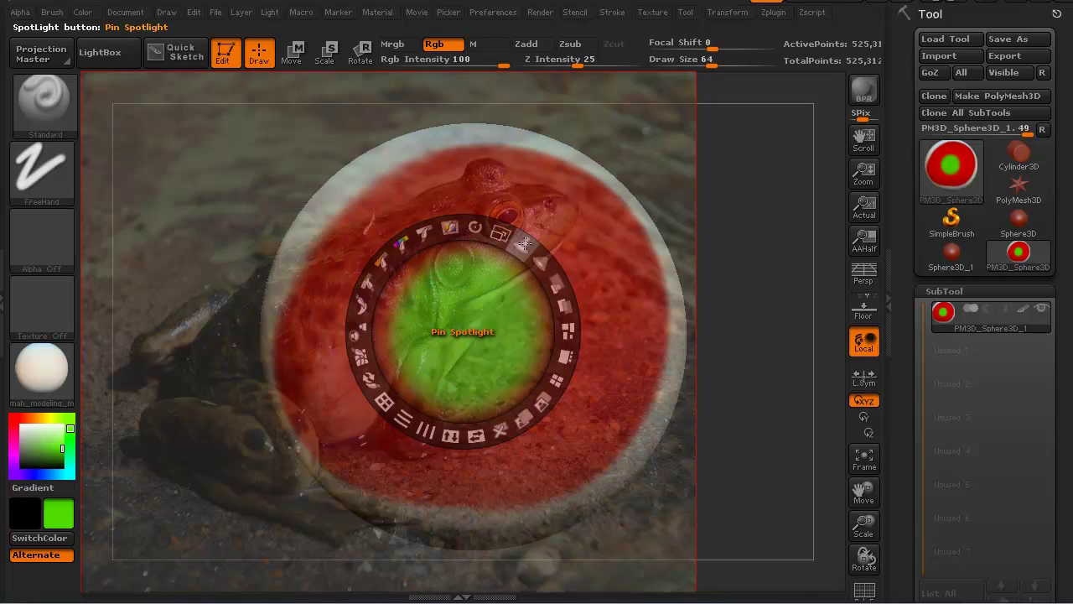
pyautogui.moveTo(539, 263)
pyautogui.mouseDown()
pyautogui.moveTo(554, 285)
pyautogui.moveTo(547, 315)
pyautogui.mouseUp()
pyautogui.hotkey('shift', 'z')
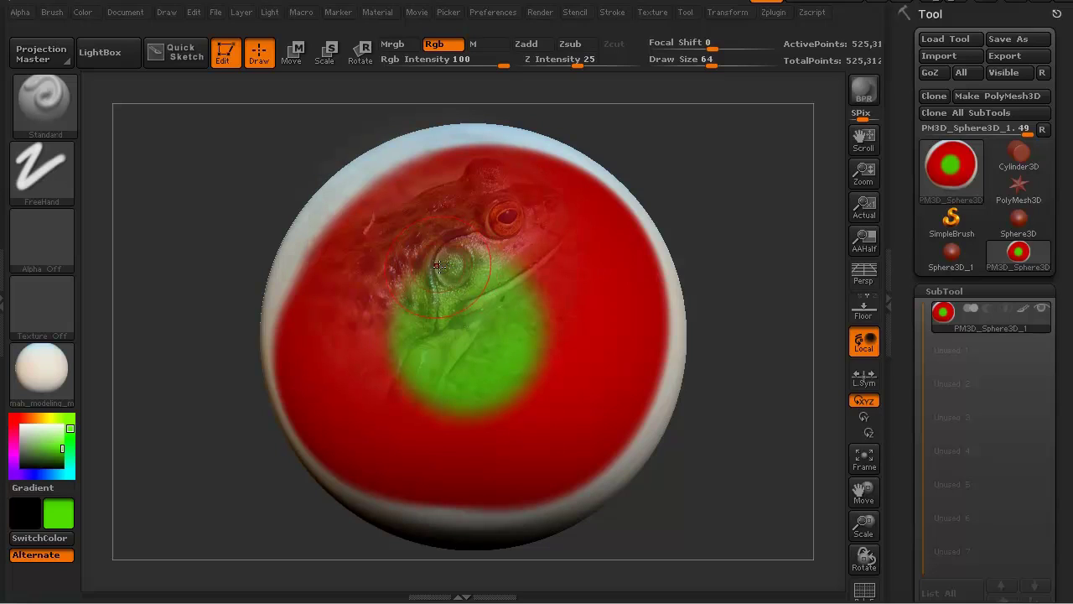
# - Paint the bullfrog image through Spotlight onto the sphere's front, rotate the sphere slightly and paint it on again
pyautogui.moveTo(436, 267); pyautogui.dragTo(449, 269)
pyautogui.hotkey('shift', 'z')
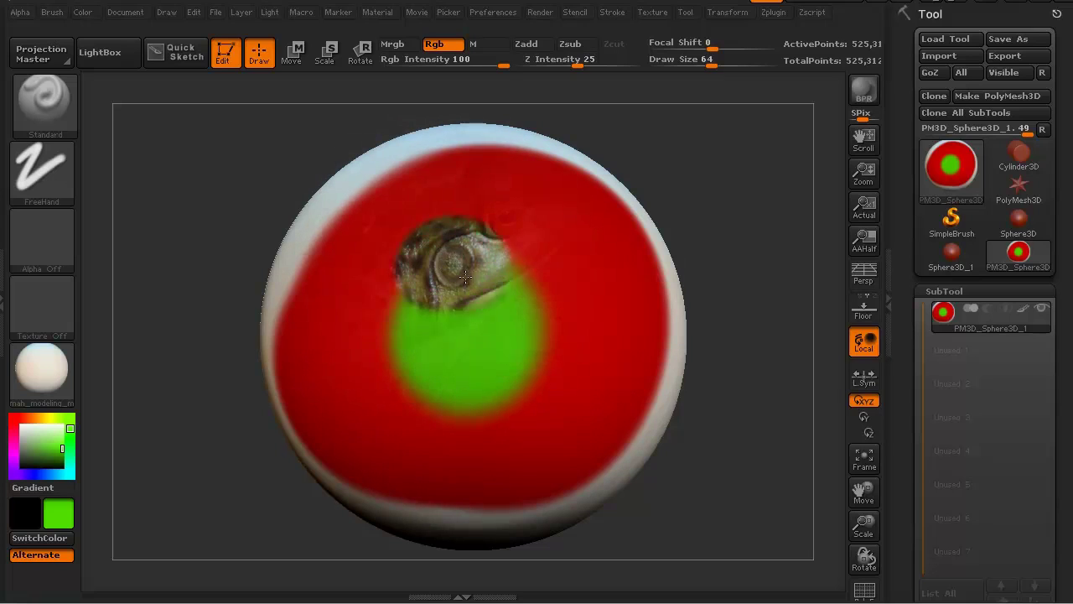
pyautogui.moveTo(457, 283)
pyautogui.mouseDown()
pyautogui.moveTo(386, 277)
pyautogui.moveTo(545, 252)
pyautogui.moveTo(453, 335)
pyautogui.moveTo(524, 188)
pyautogui.moveTo(445, 168)
pyautogui.moveTo(603, 218)
pyautogui.moveTo(470, 344)
pyautogui.moveTo(416, 194)
pyautogui.moveTo(352, 331)
pyautogui.moveTo(579, 327)
pyautogui.moveTo(621, 310)
pyautogui.moveTo(380, 367)
pyautogui.moveTo(331, 357)
pyautogui.moveTo(592, 432)
pyautogui.moveTo(608, 336)
pyautogui.moveTo(399, 461)
pyautogui.moveTo(289, 277)
pyautogui.moveTo(419, 150)
pyautogui.moveTo(621, 201)
pyautogui.moveTo(629, 345)
pyautogui.moveTo(503, 499)
pyautogui.moveTo(390, 490)
pyautogui.moveTo(259, 431)
pyautogui.moveTo(151, 486)
pyautogui.moveTo(237, 506)
pyautogui.mouseUp()
pyautogui.moveTo(430, 289)
pyautogui.mouseDown()
pyautogui.moveTo(437, 253)
pyautogui.moveTo(401, 261)
pyautogui.moveTo(360, 319)
pyautogui.moveTo(470, 193)
pyautogui.moveTo(377, 176)
pyautogui.moveTo(411, 312)
pyautogui.moveTo(340, 344)
pyautogui.moveTo(388, 423)
pyautogui.moveTo(441, 352)
pyautogui.mouseUp()
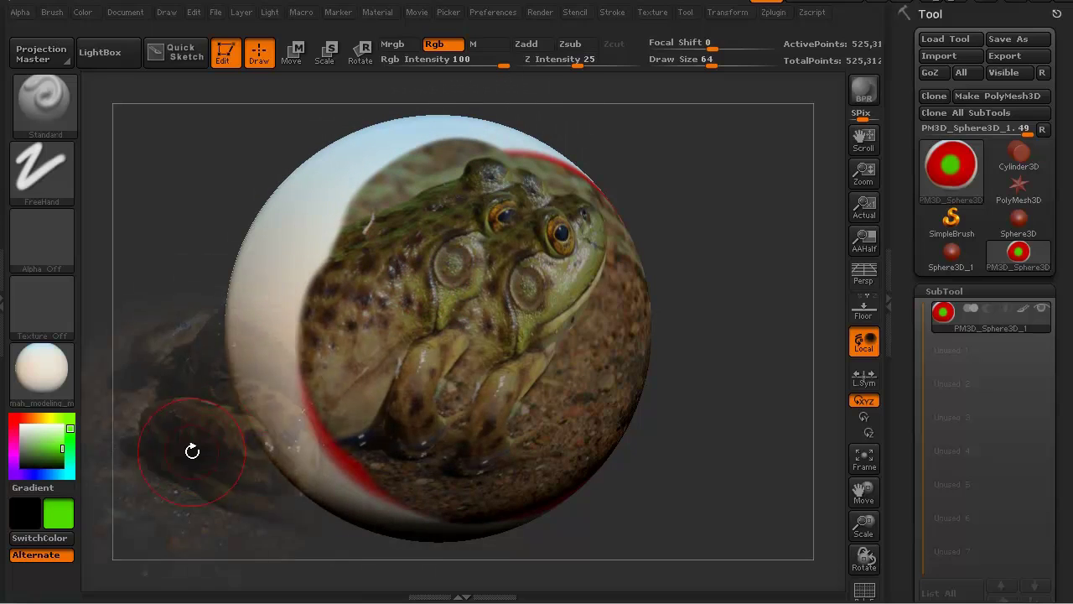
# - Rotate the sphere to other angles and paint the bullfrog skin over the remaining areas
pyautogui.moveTo(192, 452)
pyautogui.keyDown('alt'); pyautogui.mouseDown()
pyautogui.moveTo(257, 463)
pyautogui.moveTo(211, 383)
pyautogui.moveTo(287, 402)
pyautogui.moveTo(205, 411)
pyautogui.mouseUp(); pyautogui.keyUp('alt')
pyautogui.moveTo(421, 293)
pyautogui.mouseDown()
pyautogui.moveTo(420, 253)
pyautogui.moveTo(323, 310)
pyautogui.moveTo(377, 336)
pyautogui.moveTo(411, 270)
pyautogui.moveTo(519, 235)
pyautogui.moveTo(486, 287)
pyautogui.moveTo(483, 325)
pyautogui.mouseUp()
pyautogui.moveTo(235, 472)
pyautogui.keyDown('alt'); pyautogui.mouseDown()
pyautogui.moveTo(226, 467)
pyautogui.moveTo(231, 307)
pyautogui.mouseUp(); pyautogui.keyUp('alt')
pyautogui.moveTo(419, 304)
pyautogui.mouseDown()
pyautogui.moveTo(388, 305)
pyautogui.moveTo(386, 322)
pyautogui.mouseUp()
pyautogui.moveTo(256, 431)
pyautogui.keyDown('alt'); pyautogui.mouseDown()
pyautogui.moveTo(400, 446)
pyautogui.moveTo(537, 503)
pyautogui.moveTo(508, 490)
pyautogui.moveTo(532, 489)
pyautogui.mouseUp(); pyautogui.keyUp('alt')
pyautogui.moveTo(336, 465)
pyautogui.keyDown('shift'); pyautogui.mouseDown()
pyautogui.moveTo(290, 481)
pyautogui.moveTo(320, 384)
pyautogui.mouseUp(); pyautogui.keyUp('shift')
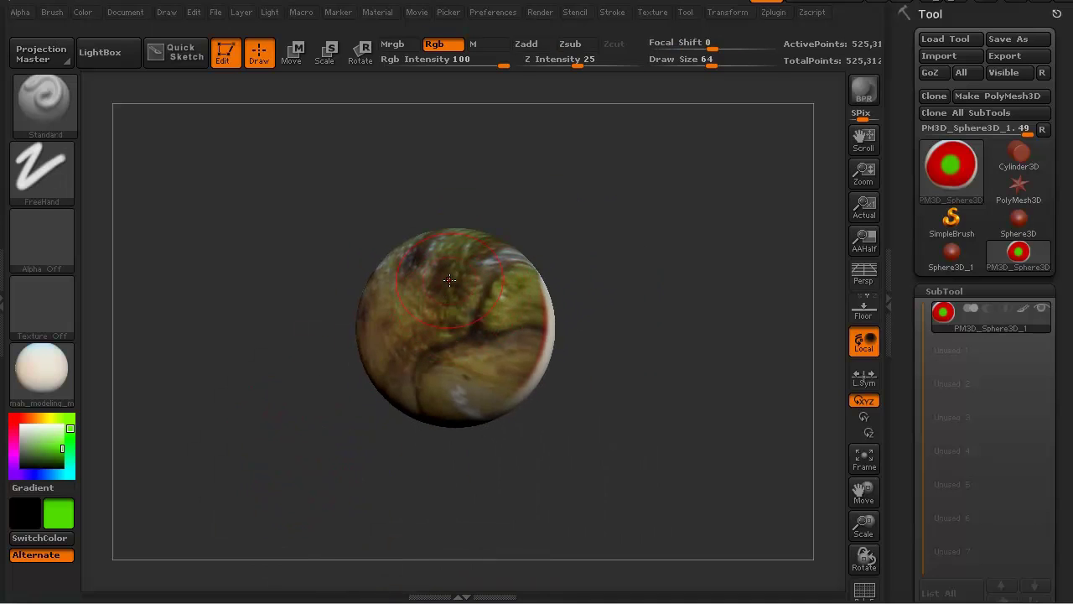
# - Bring back the Spotlight dial over the smaller sphere, adjust the image's Opacity and return to painting mode
pyautogui.press('s')
pyautogui.hotkey('shift', 'z')
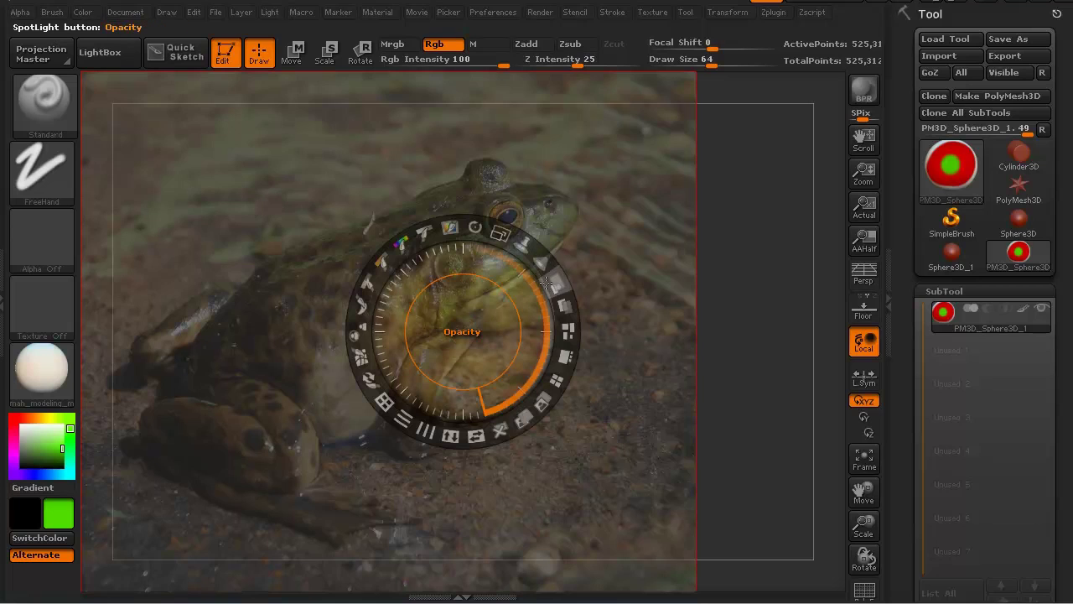
pyautogui.moveTo(542, 268); pyautogui.dragTo(473, 416)
pyautogui.moveTo(363, 330)
pyautogui.mouseDown()
pyautogui.moveTo(331, 324)
pyautogui.moveTo(353, 329)
pyautogui.moveTo(440, 293)
pyautogui.moveTo(433, 300)
pyautogui.mouseUp()
pyautogui.press('z')
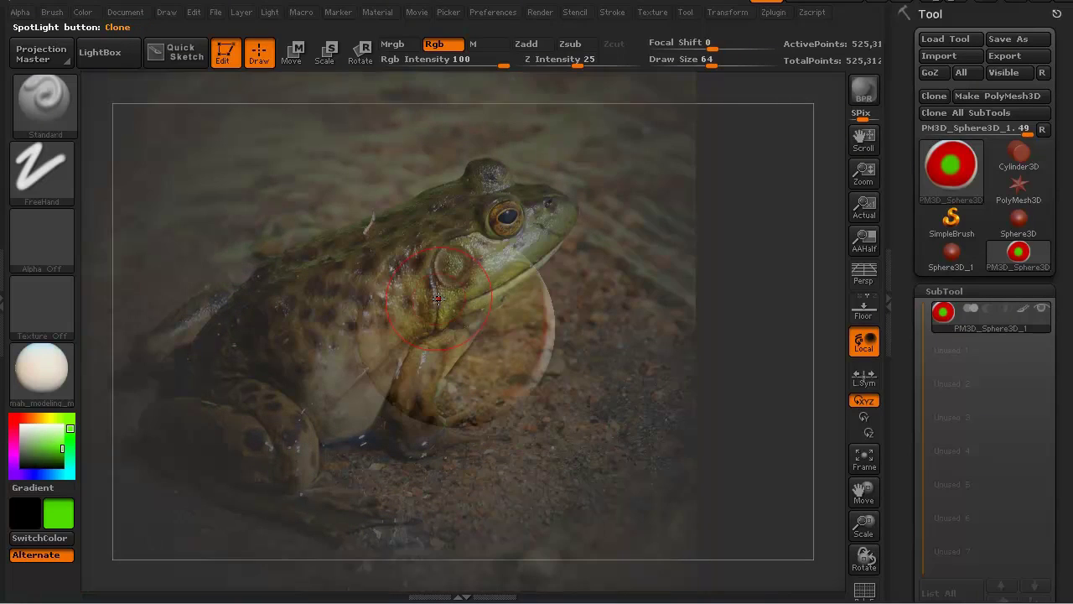
# - Toggle the Spotlight dial and image off and on, then paint the bullfrog's head and foreleg across the small sphere
pyautogui.press('z')
pyautogui.press('z')
pyautogui.hotkey('shift', 'z')
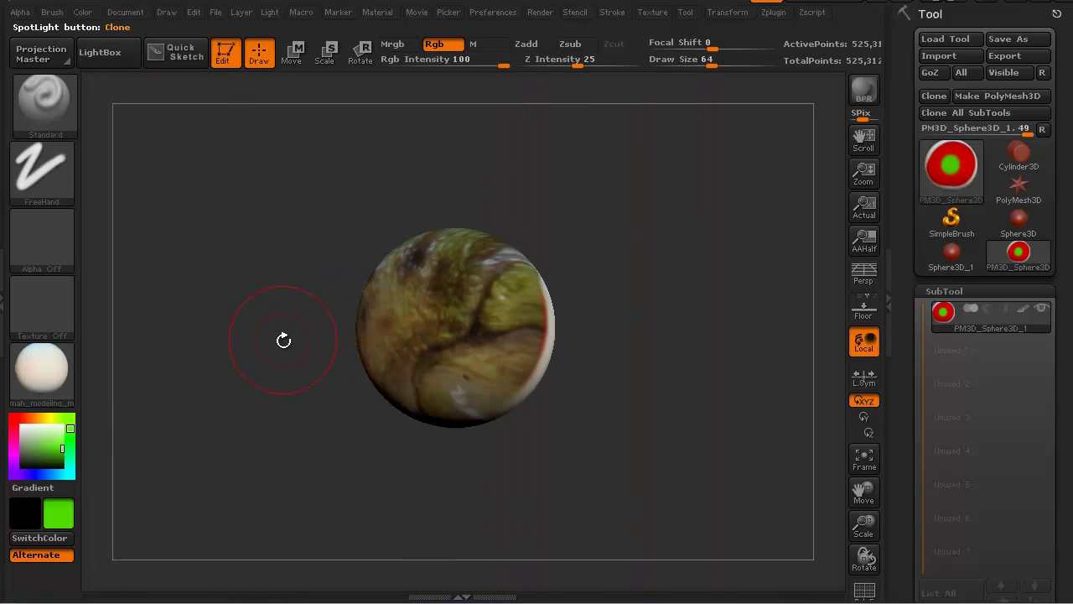
pyautogui.hotkey('shift', 'z')
pyautogui.hotkey('shift', 'z')
pyautogui.hotkey('shift', 'z')
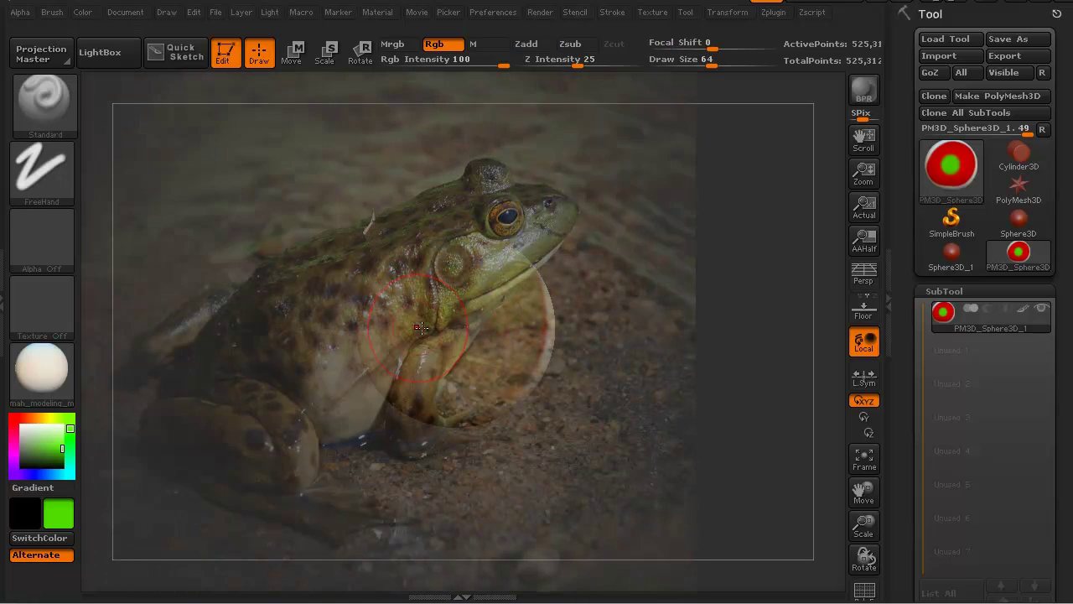
# - Turn Spotlight off and paint over the front of the small sphere with the current green color
pyautogui.hotkey('shift', 'z')
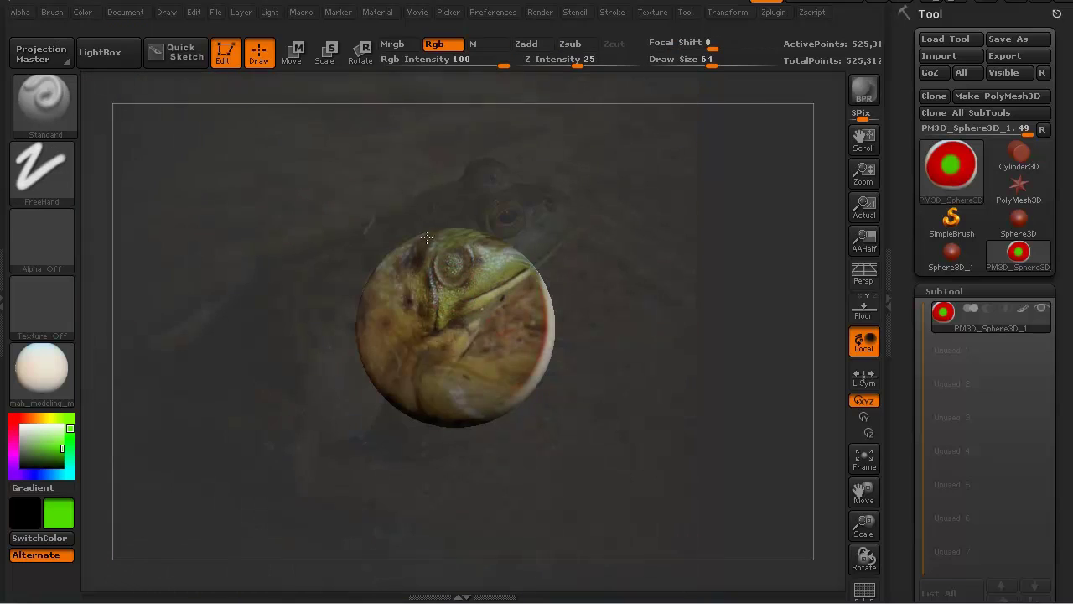
pyautogui.moveTo(436, 234)
pyautogui.mouseDown()
pyautogui.moveTo(476, 314)
pyautogui.moveTo(511, 337)
pyautogui.mouseUp()
pyautogui.press('z')
pyautogui.hotkey('shift', 'z')
pyautogui.moveTo(474, 266)
pyautogui.mouseDown()
pyautogui.moveTo(411, 293)
pyautogui.moveTo(504, 335)
pyautogui.moveTo(520, 277)
pyautogui.moveTo(487, 278)
pyautogui.moveTo(470, 352)
pyautogui.moveTo(423, 309)
pyautogui.mouseUp()
pyautogui.moveTo(474, 284)
pyautogui.mouseDown()
pyautogui.moveTo(520, 352)
pyautogui.moveTo(411, 382)
pyautogui.moveTo(381, 285)
pyautogui.moveTo(475, 291)
pyautogui.mouseUp()
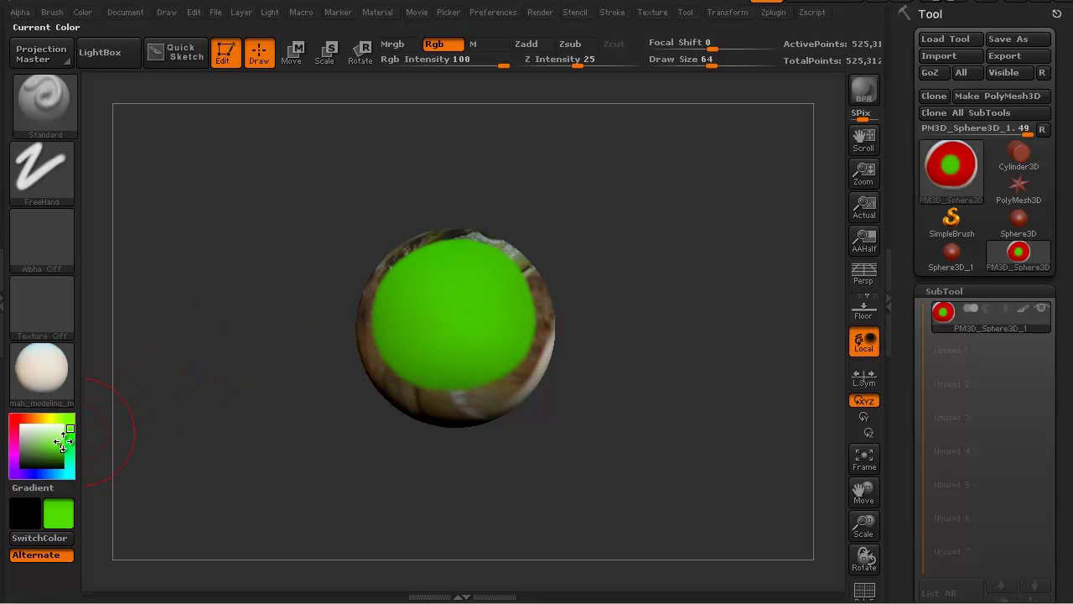
pyautogui.moveTo(472, 295)
pyautogui.mouseDown()
pyautogui.moveTo(491, 275)
pyautogui.moveTo(484, 360)
pyautogui.moveTo(381, 335)
pyautogui.moveTo(519, 303)
pyautogui.mouseUp()
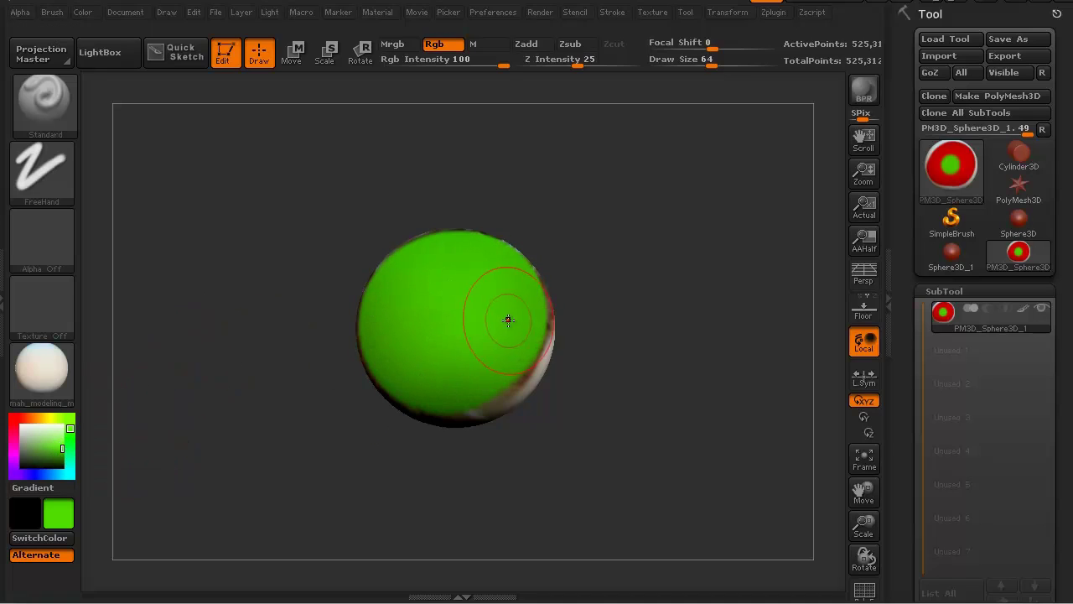
# - Turn Spotlight back on, paint the bullfrog image across the sphere's front and bring back the Spotlight dial
pyautogui.hotkey('shift', 'z')
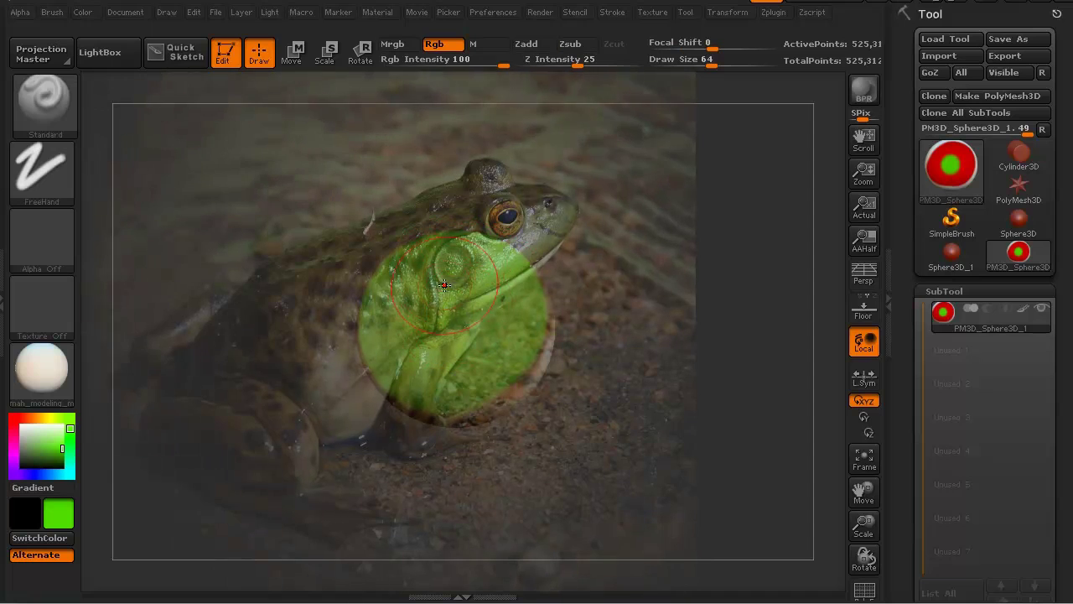
pyautogui.moveTo(440, 286)
pyautogui.mouseDown()
pyautogui.moveTo(487, 252)
pyautogui.moveTo(520, 352)
pyautogui.moveTo(394, 319)
pyautogui.moveTo(362, 350)
pyautogui.moveTo(519, 324)
pyautogui.mouseUp()
pyautogui.moveTo(500, 265); pyautogui.dragTo(502, 332)
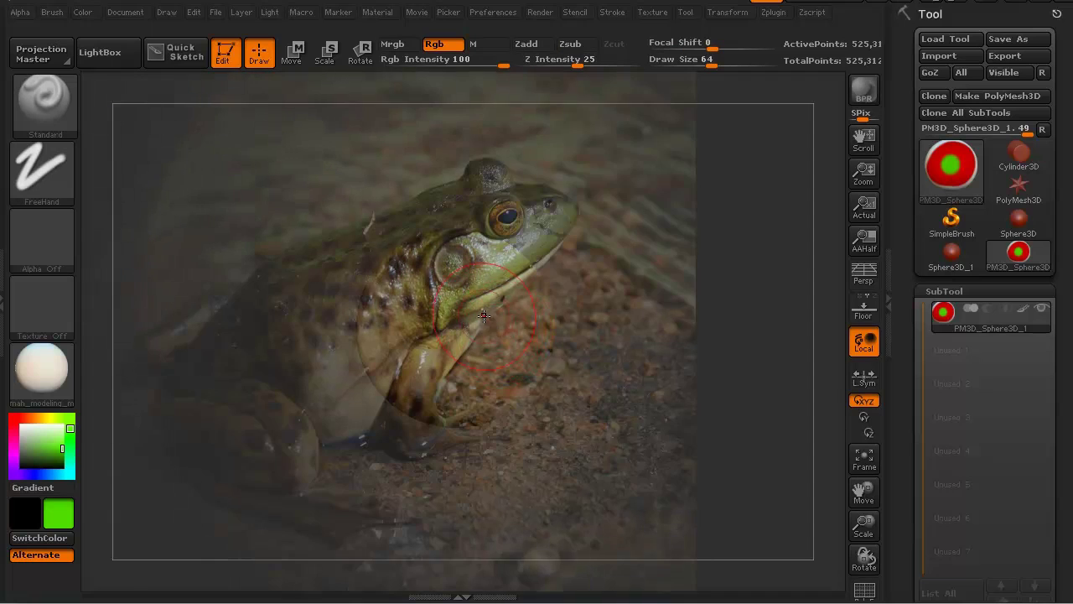
pyautogui.press('z')
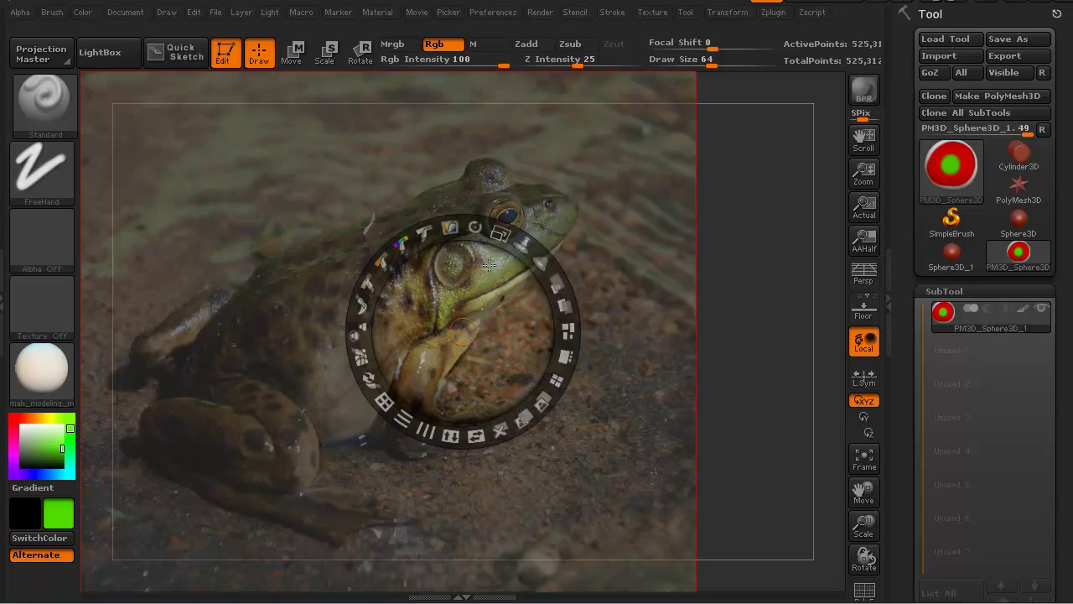
# - Toggle the Spotlight overlay off and on, then paint the bullfrog image over the center of the sphere
pyautogui.hotkey('shift', 'z')
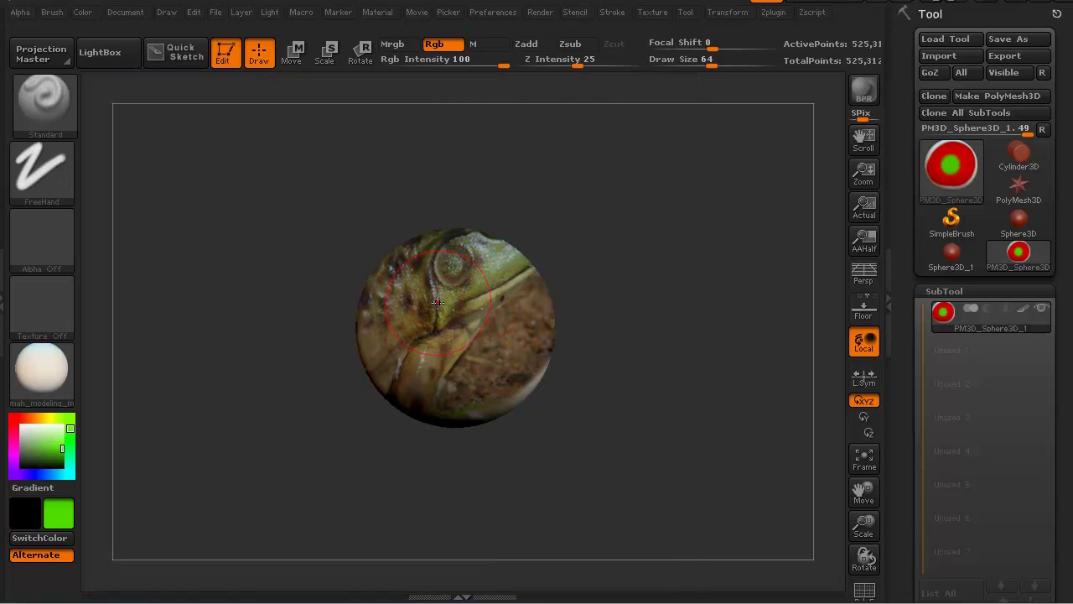
pyautogui.hotkey('shift', 'z')
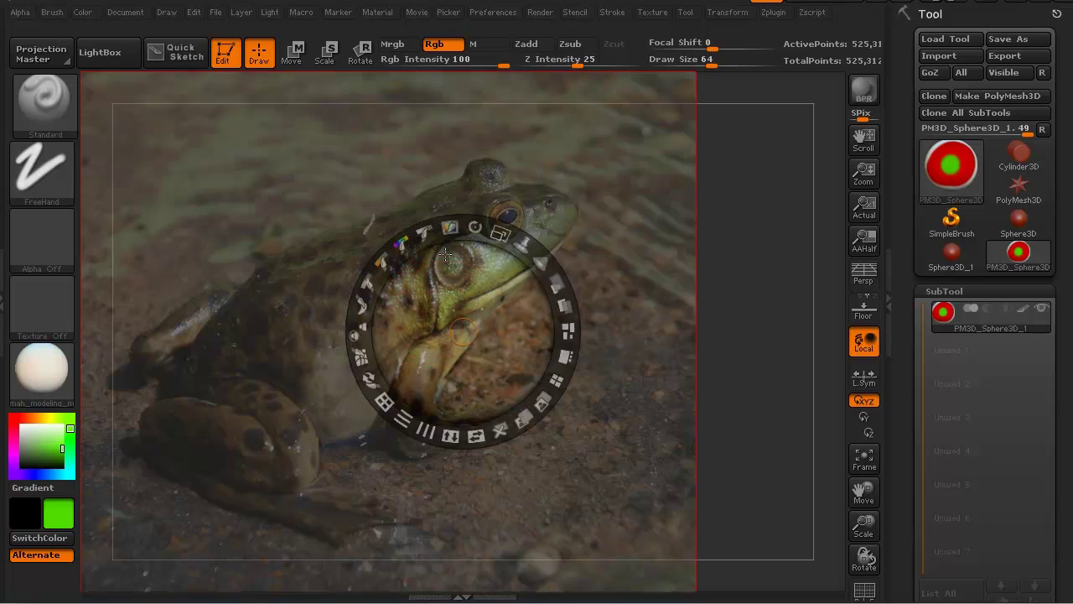
pyautogui.hotkey('shift', 'z')
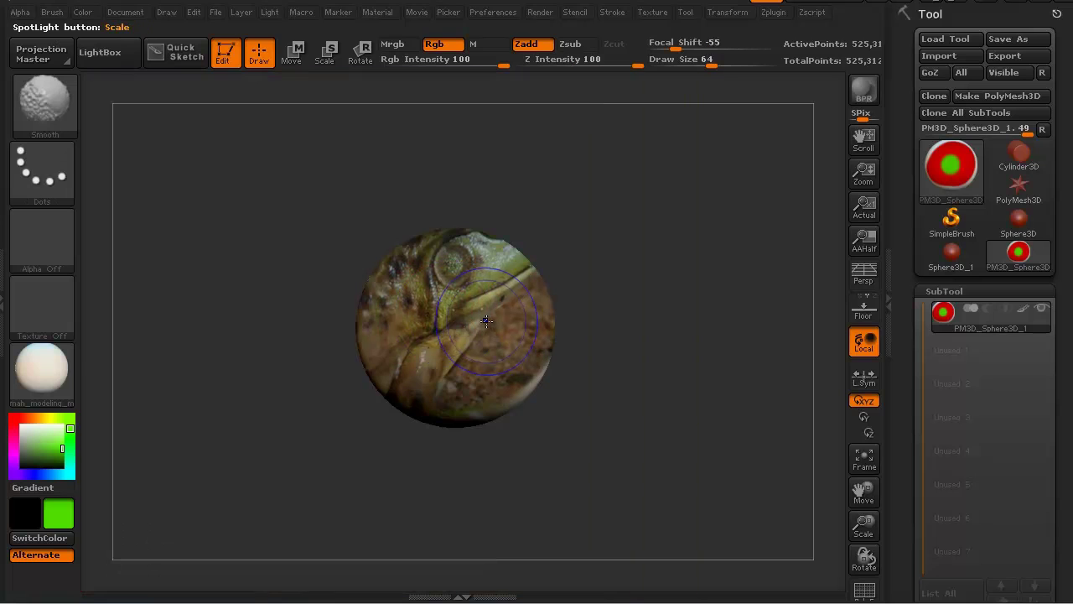
pyautogui.hotkey('shift', 'z')
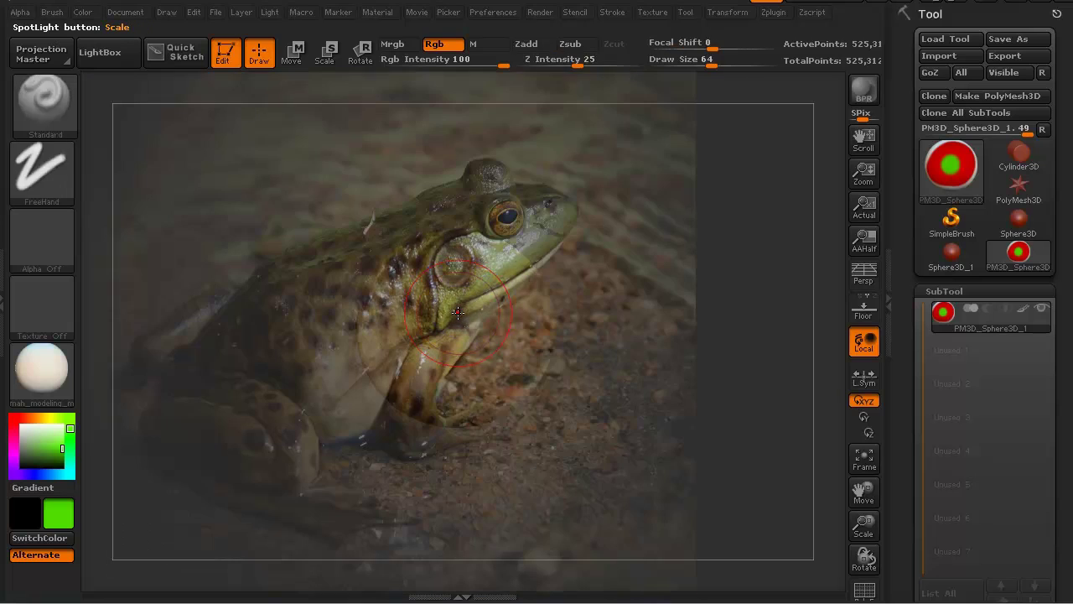
pyautogui.moveTo(459, 309); pyautogui.dragTo(463, 300)
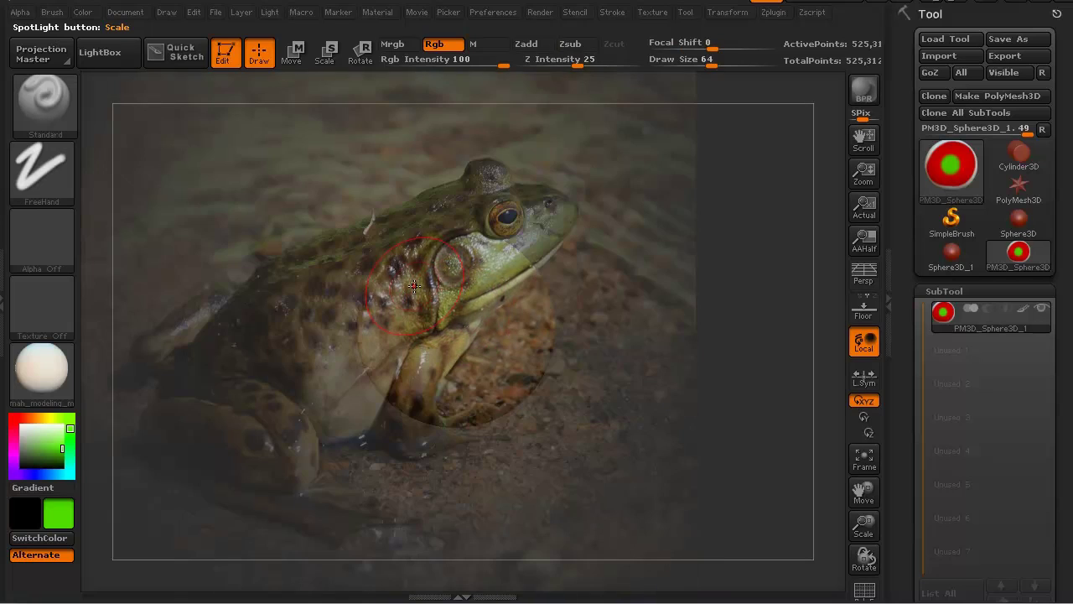
# - Try painting a plain green patch over the sphere's front with Spotlight off, check it against the overlay and undo it
pyautogui.hotkey('shift', 'z')
pyautogui.moveTo(434, 327)
pyautogui.mouseDown()
pyautogui.moveTo(440, 314)
pyautogui.moveTo(474, 336)
pyautogui.moveTo(486, 319)
pyautogui.moveTo(466, 311)
pyautogui.mouseUp()
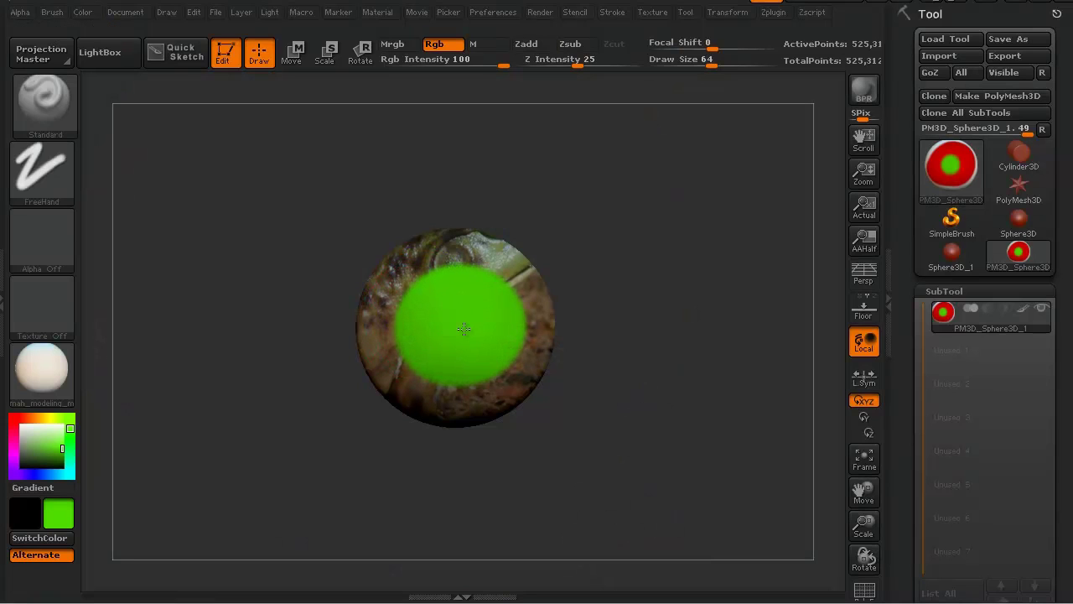
pyautogui.hotkey('shift', 'z')
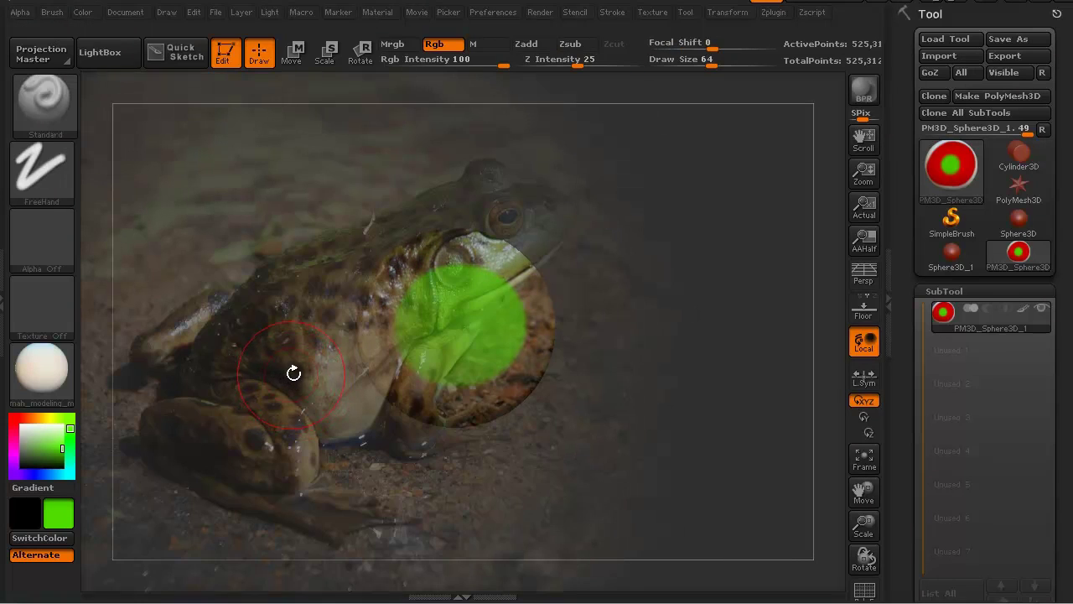
pyautogui.hotkey('ctrl', 'z')
pyautogui.hotkey('shift', 'z')
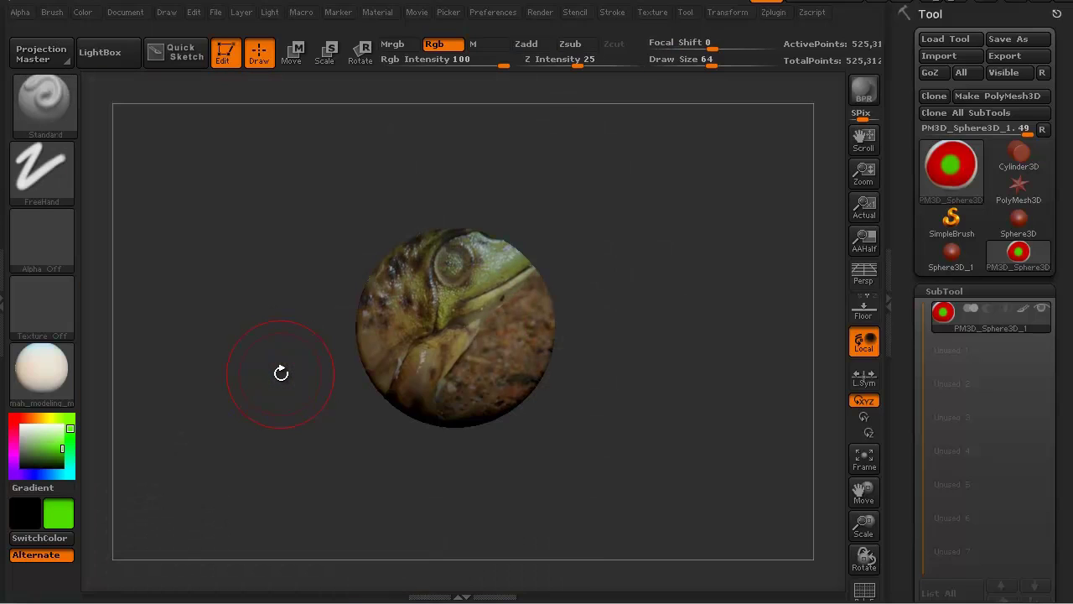
# - Sample tan, olive, pale khaki and dark brown colors in turn from the frog texture on the enlarged sphere
pyautogui.keyDown('alt'); pyautogui.moveTo(273, 367); pyautogui.dragTo(322, 439); pyautogui.keyUp('alt')
pyautogui.keyDown('alt'); pyautogui.moveTo(234, 445); pyautogui.dragTo(232, 454); pyautogui.keyUp('alt')
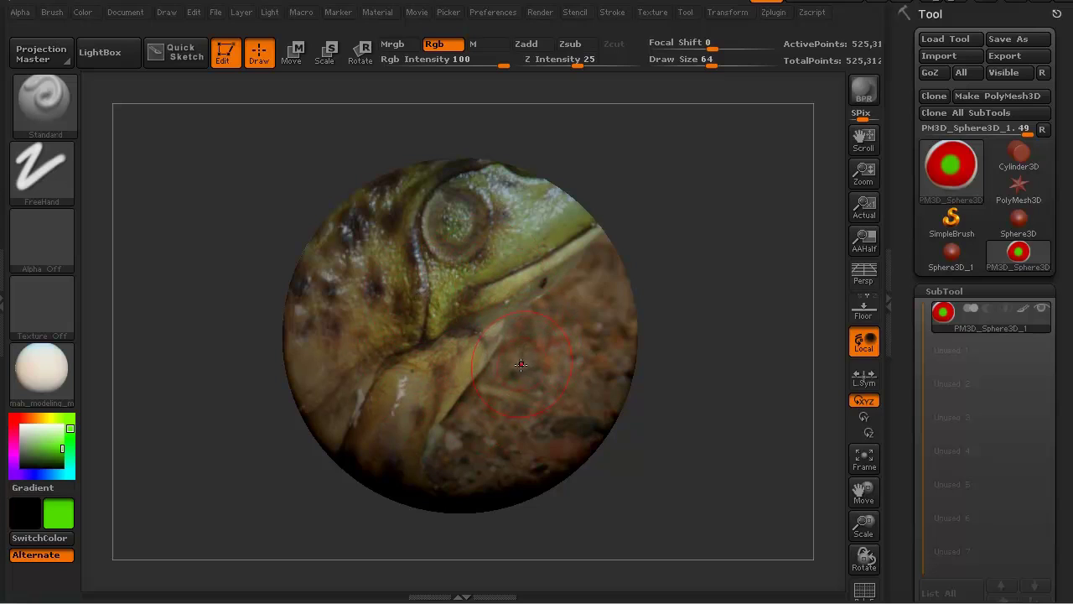
pyautogui.press('c')
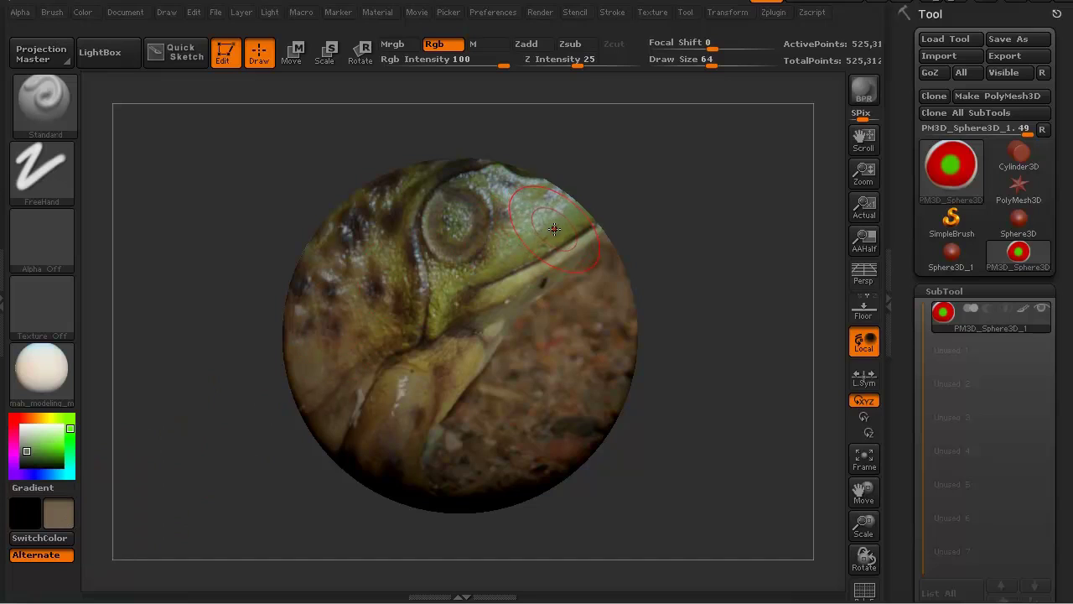
pyautogui.press('c')
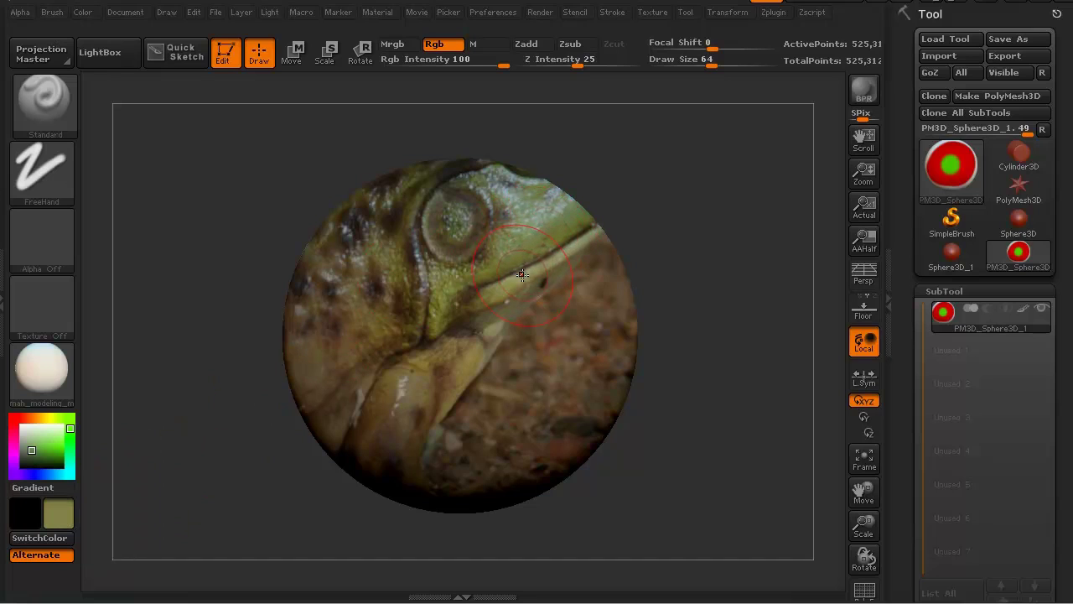
pyautogui.press('c')
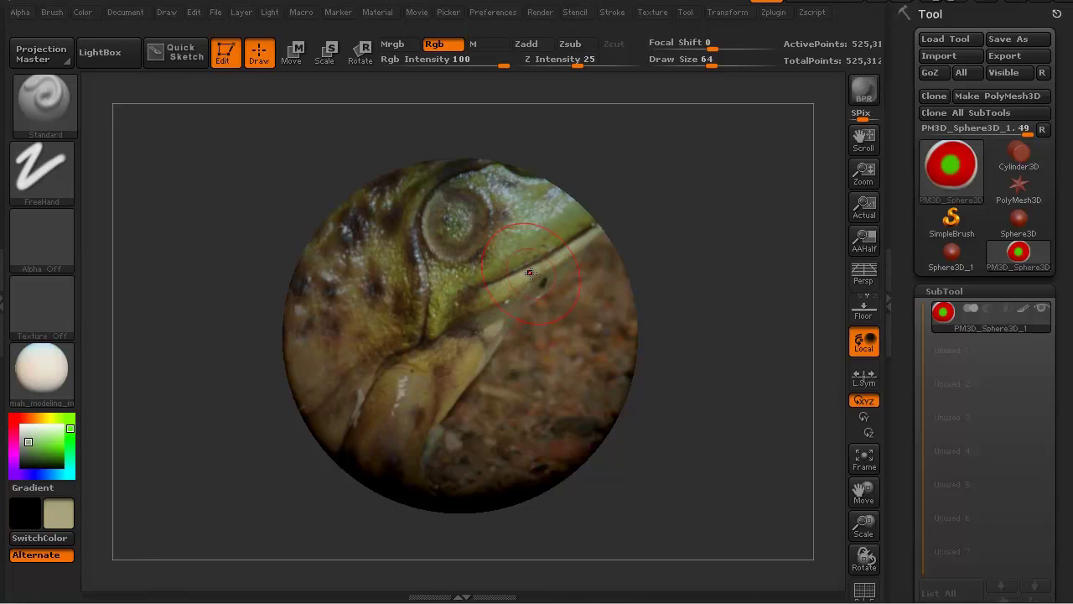
pyautogui.press('c')
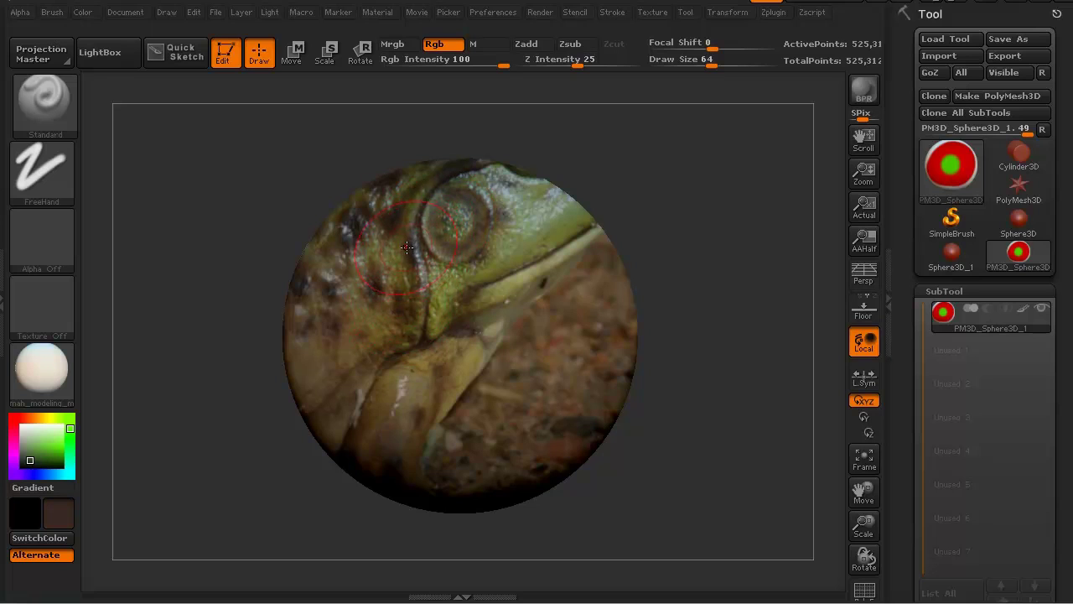
# - Set Rgb Intensity to 29 and paint a faint dark brown tint over the ground area and frog's head on the sphere
pyautogui.moveTo(202, 256)
pyautogui.mouseDown()
pyautogui.moveTo(167, 257)
pyautogui.moveTo(186, 229)
pyautogui.mouseUp()
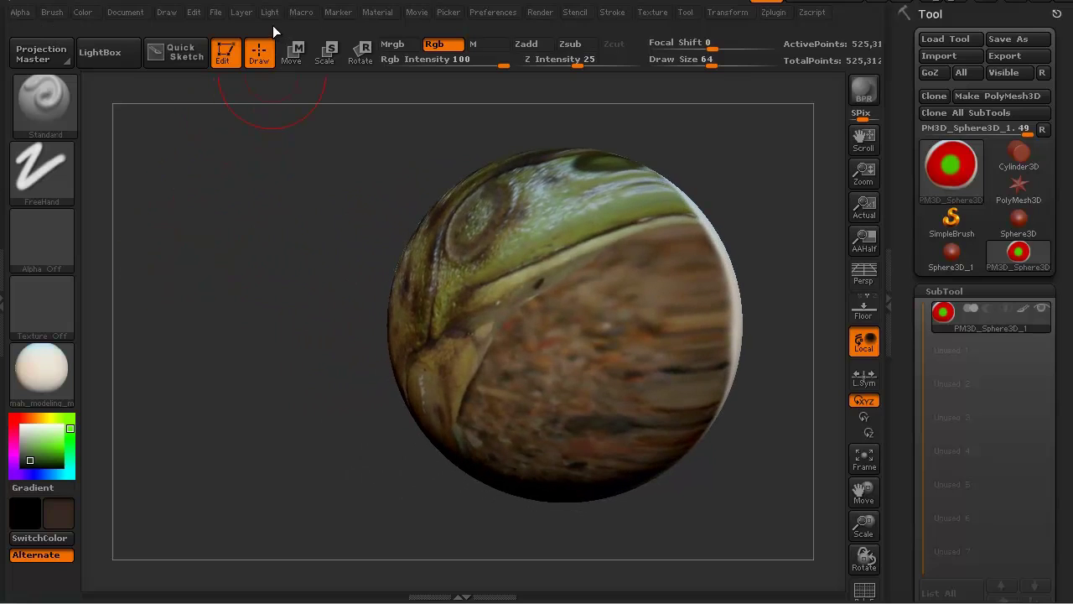
pyautogui.moveTo(497, 61); pyautogui.dragTo(448, 60)
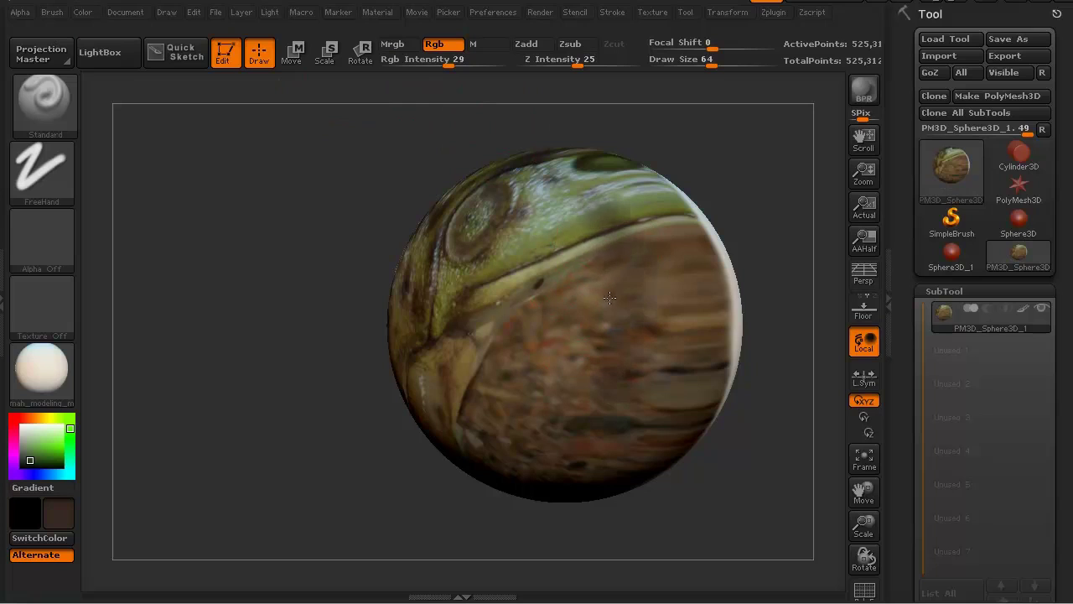
pyautogui.moveTo(600, 312)
pyautogui.mouseDown()
pyautogui.moveTo(558, 194)
pyautogui.moveTo(530, 210)
pyautogui.moveTo(508, 245)
pyautogui.moveTo(497, 291)
pyautogui.moveTo(482, 251)
pyautogui.moveTo(537, 268)
pyautogui.moveTo(620, 210)
pyautogui.moveTo(637, 179)
pyautogui.moveTo(537, 210)
pyautogui.moveTo(510, 239)
pyautogui.mouseUp()
# - Blend the painted colors across the frog's head, shoulder and foreleg with the Smooth brush
pyautogui.moveTo(249, 297); pyautogui.dragTo(335, 275)
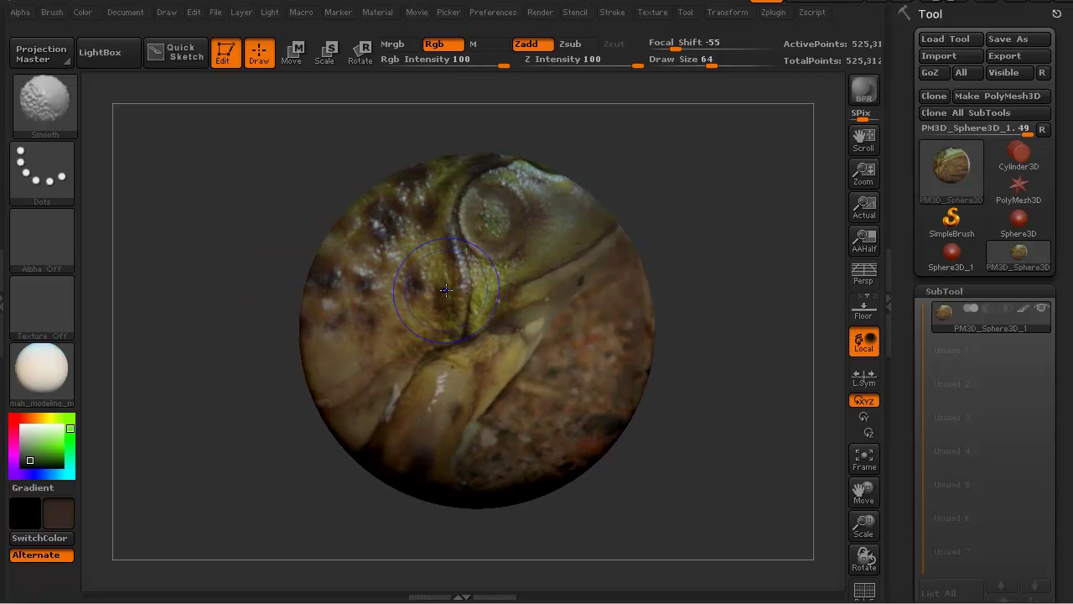
pyautogui.moveTo(448, 291)
pyautogui.keyDown('shift'); pyautogui.mouseDown()
pyautogui.moveTo(424, 306)
pyautogui.moveTo(457, 277)
pyautogui.mouseUp(); pyautogui.keyUp('shift')
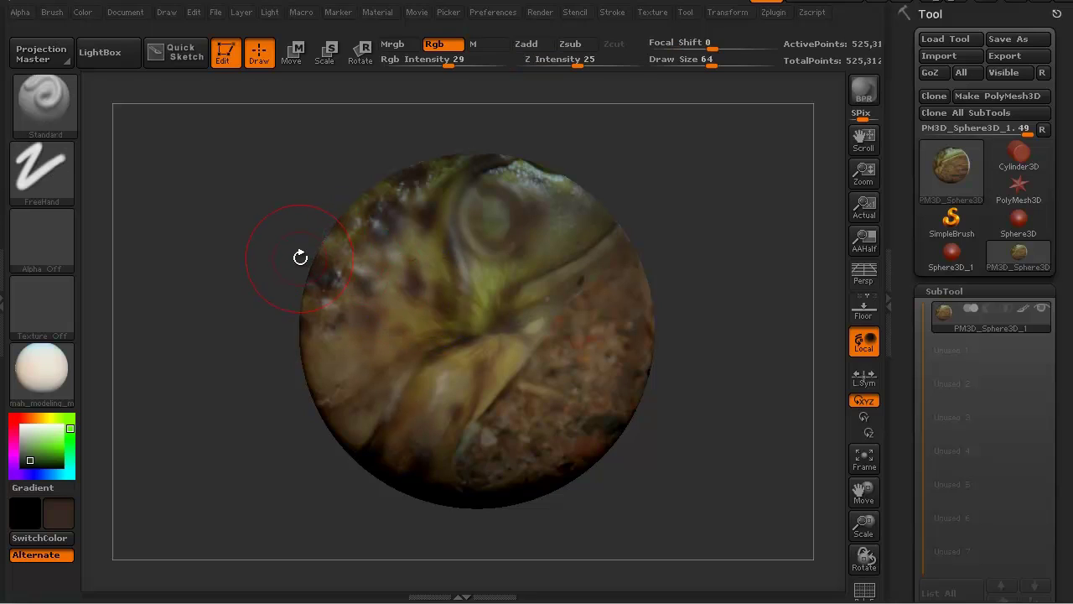
pyautogui.press('shift')
pyautogui.press('shift')
# - Show the Spotlight image, sample olive, brown and beige colors directly from the frog photo, and hide Spotlight again
pyautogui.hotkey('shift', 'z')
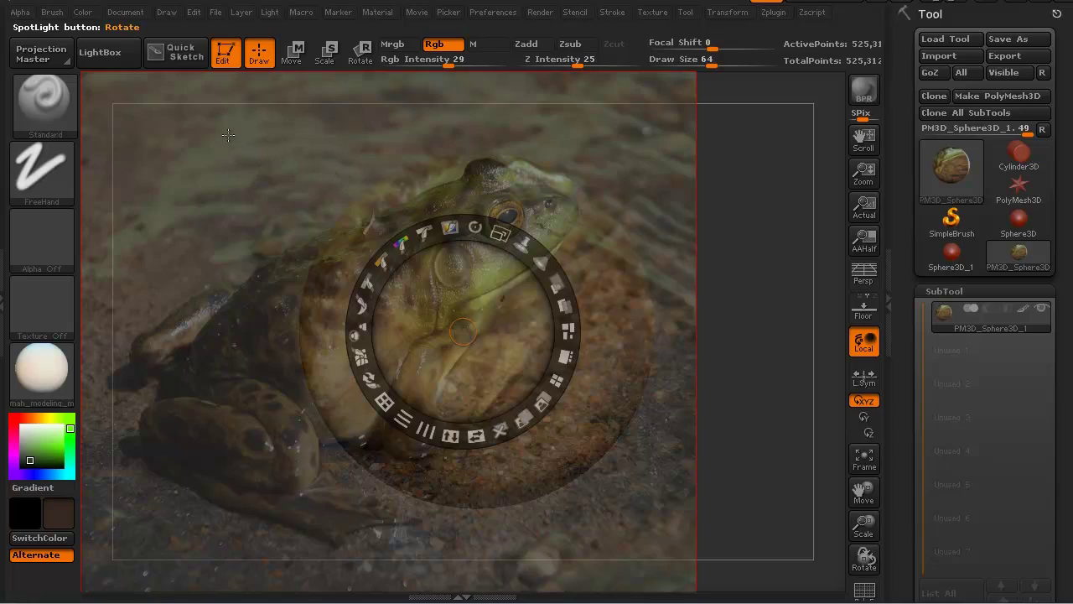
pyautogui.press('c')
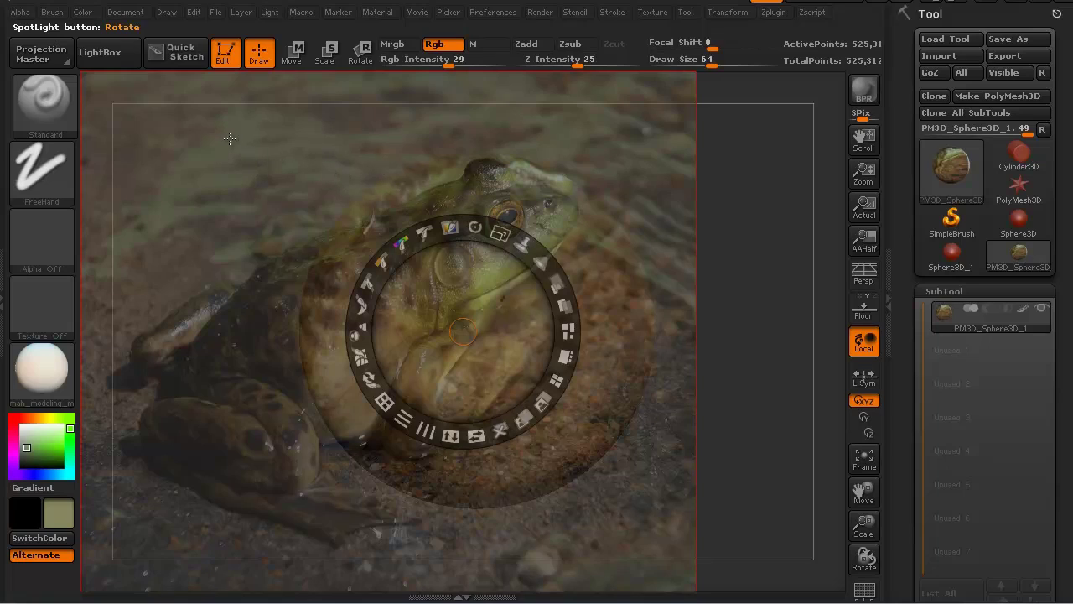
pyautogui.press('c')
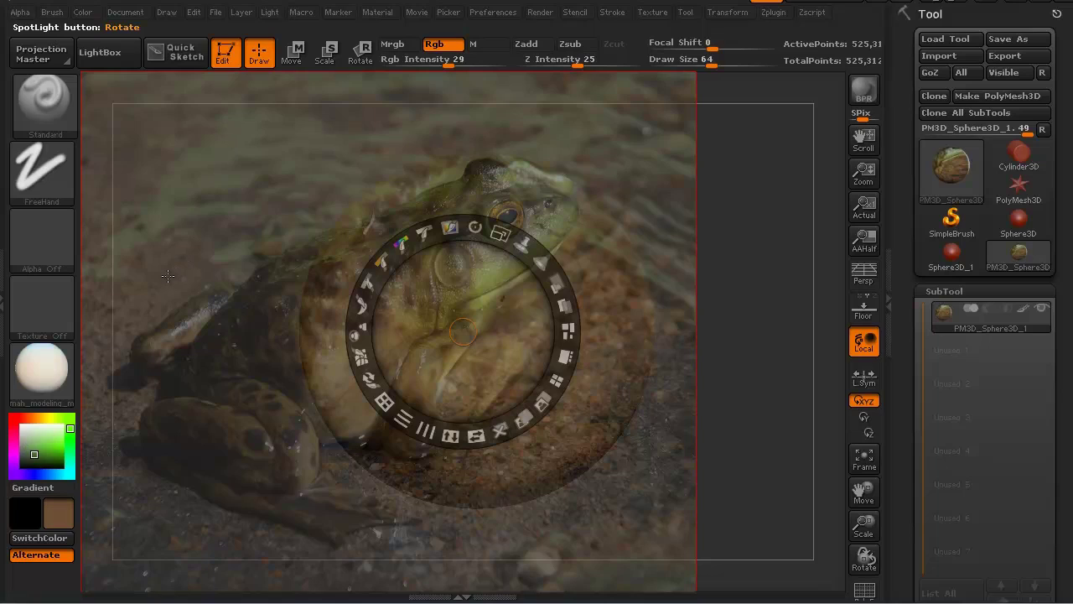
pyautogui.press('c')
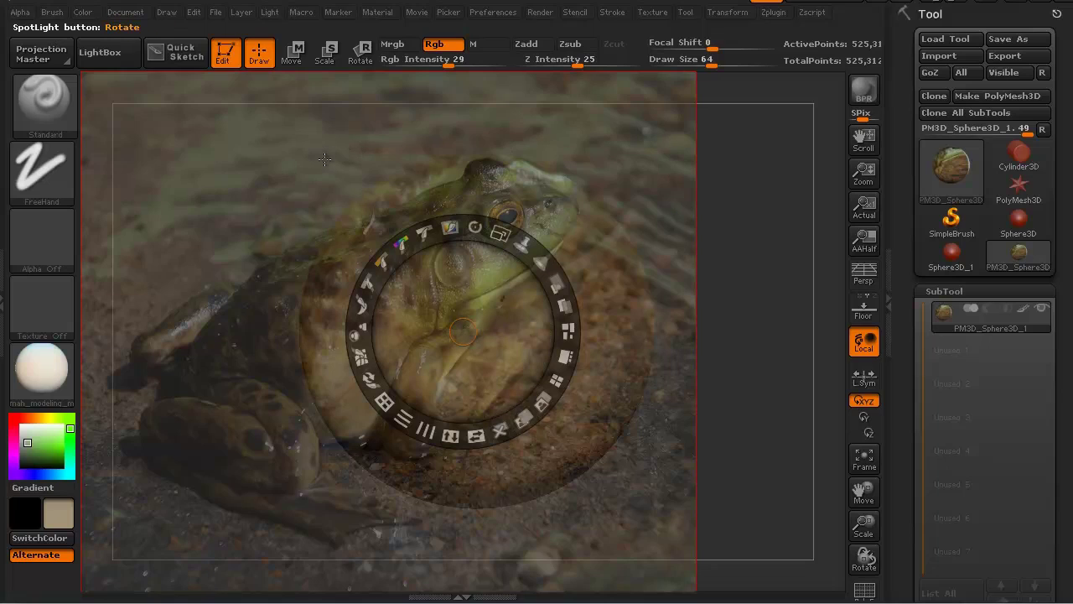
pyautogui.hotkey('shift', 'z')
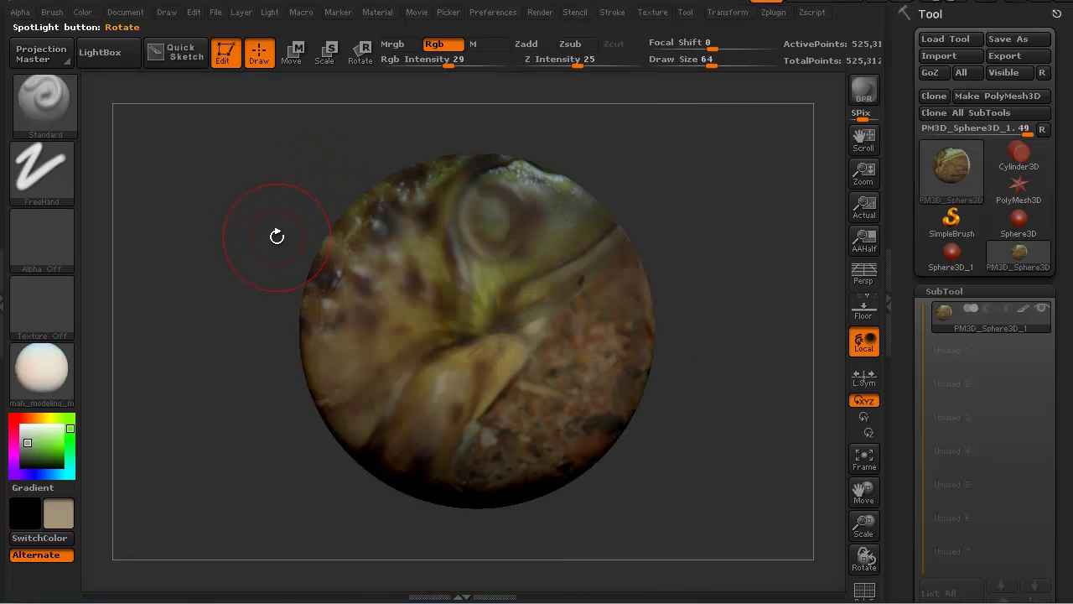
# - Place the sphere beneath the frog's body in the Spotlight image, paint the spotted body onto it and turn Spotlight off
pyautogui.moveTo(273, 246); pyautogui.dragTo(281, 294)
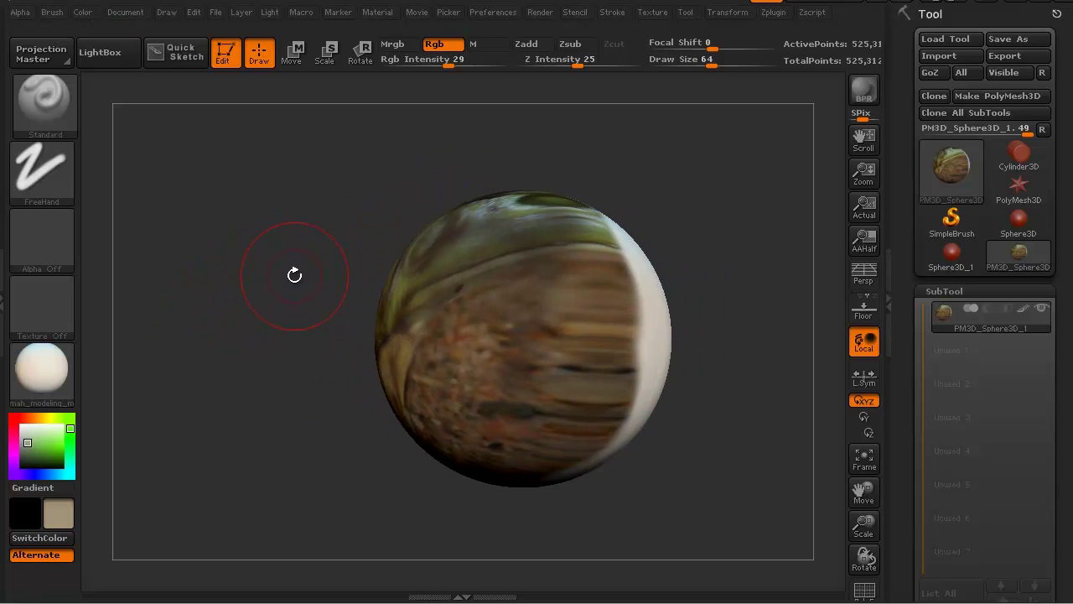
pyautogui.hotkey('shift', 'z')
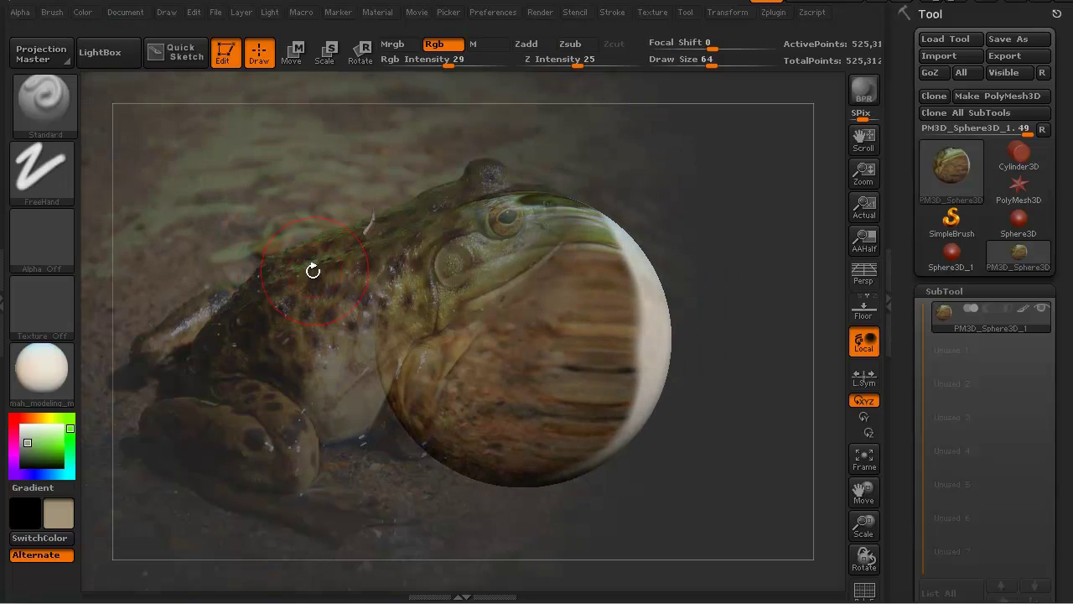
pyautogui.moveTo(329, 274); pyautogui.dragTo(164, 276)
pyautogui.hotkey('shift', 'z')
pyautogui.hotkey('shift', 'z')
pyautogui.moveTo(328, 378)
pyautogui.mouseDown()
pyautogui.moveTo(386, 381)
pyautogui.moveTo(417, 265)
pyautogui.moveTo(261, 358)
pyautogui.moveTo(394, 403)
pyautogui.moveTo(360, 436)
pyautogui.moveTo(403, 227)
pyautogui.moveTo(240, 271)
pyautogui.moveTo(242, 252)
pyautogui.mouseUp()
# - Bring back the Spotlight dial, scale the bullfrog image up and back down, and shift it over the sphere
pyautogui.hotkey('shift', 'z')
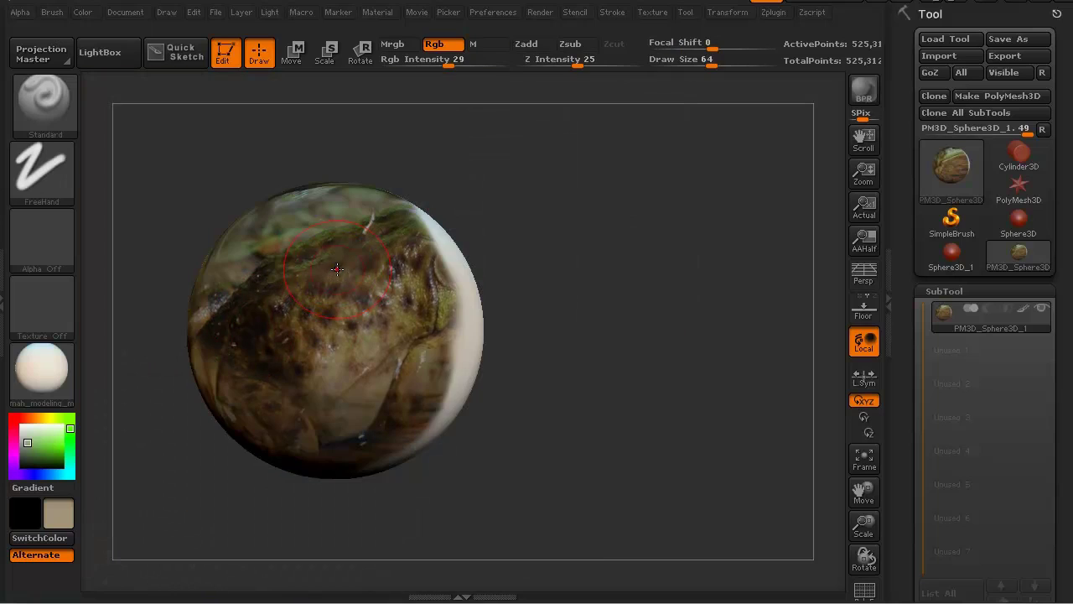
pyautogui.hotkey('shift', 'z')
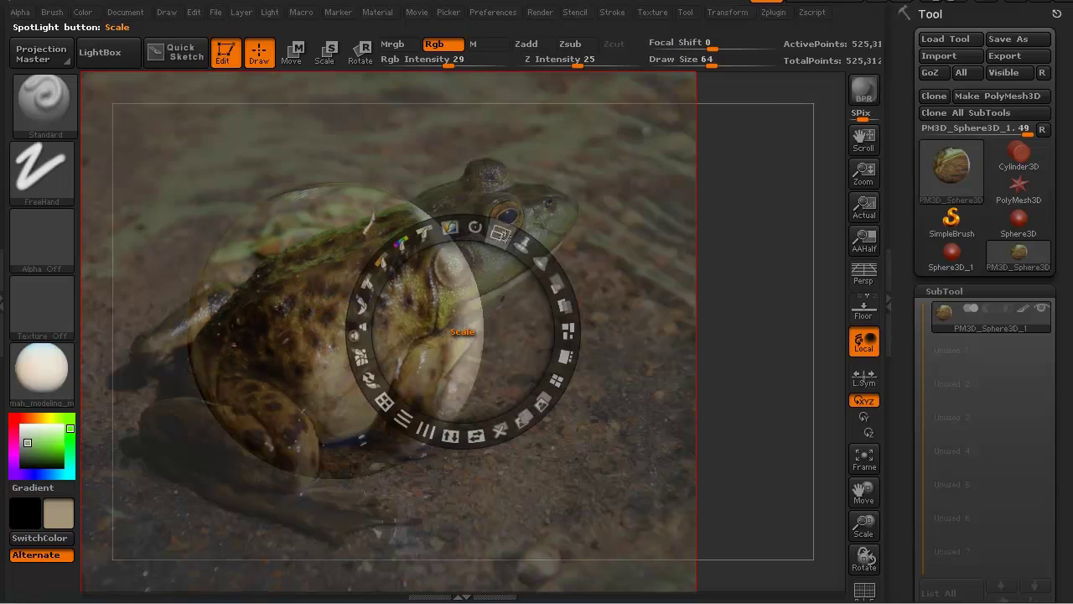
pyautogui.moveTo(501, 234); pyautogui.dragTo(541, 252)
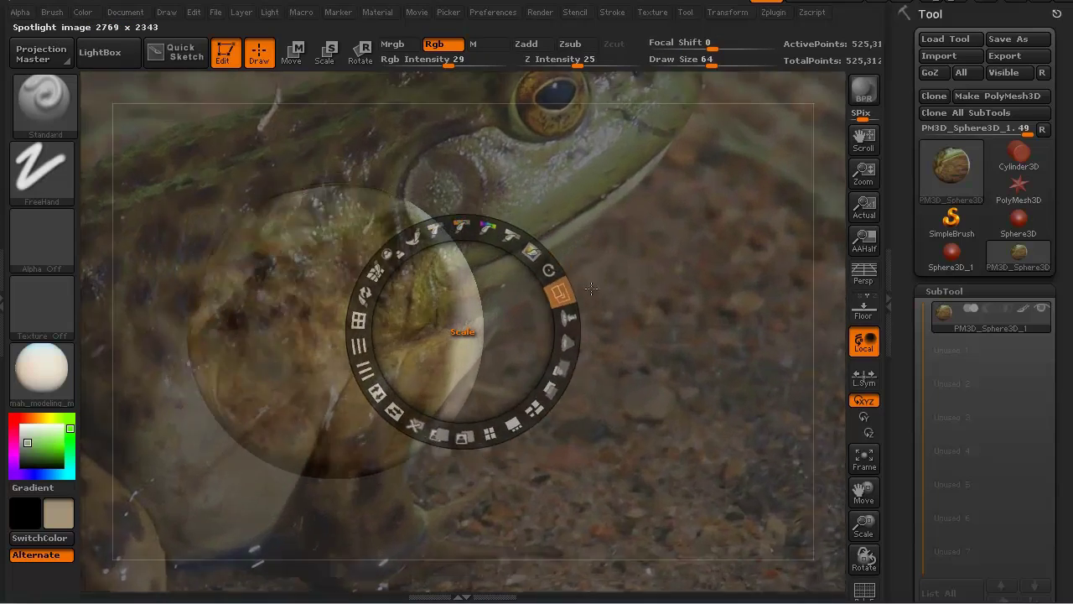
pyautogui.moveTo(598, 297); pyautogui.dragTo(501, 235)
pyautogui.moveTo(435, 283); pyautogui.dragTo(473, 265)
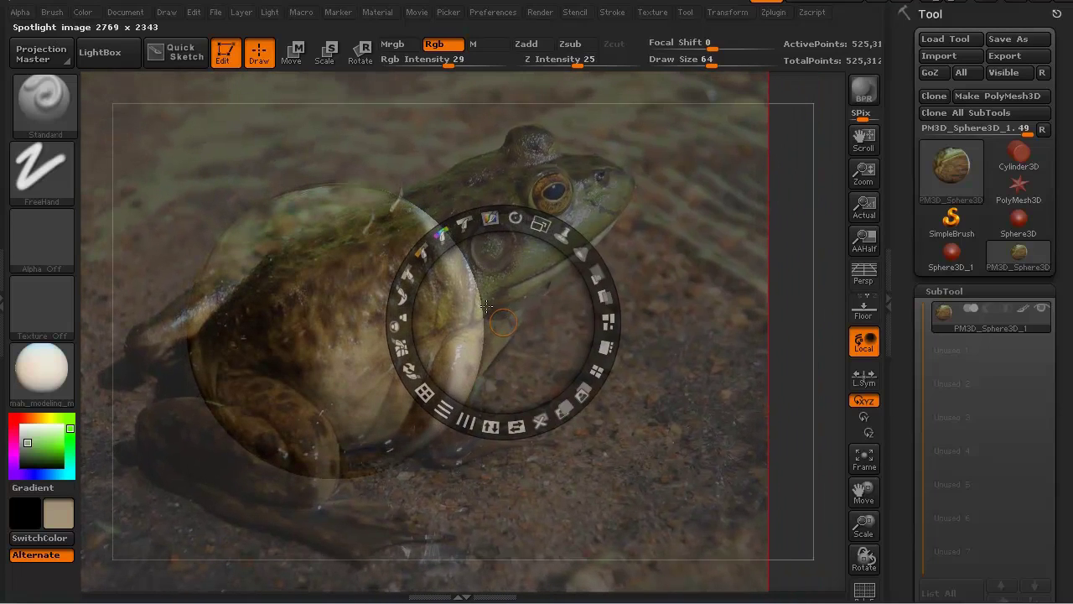
# - Recenter the Spotlight dial near the frog's foreleg, enlarge the image and move its spotted flank over the sphere
pyautogui.moveTo(501, 322); pyautogui.dragTo(486, 348)
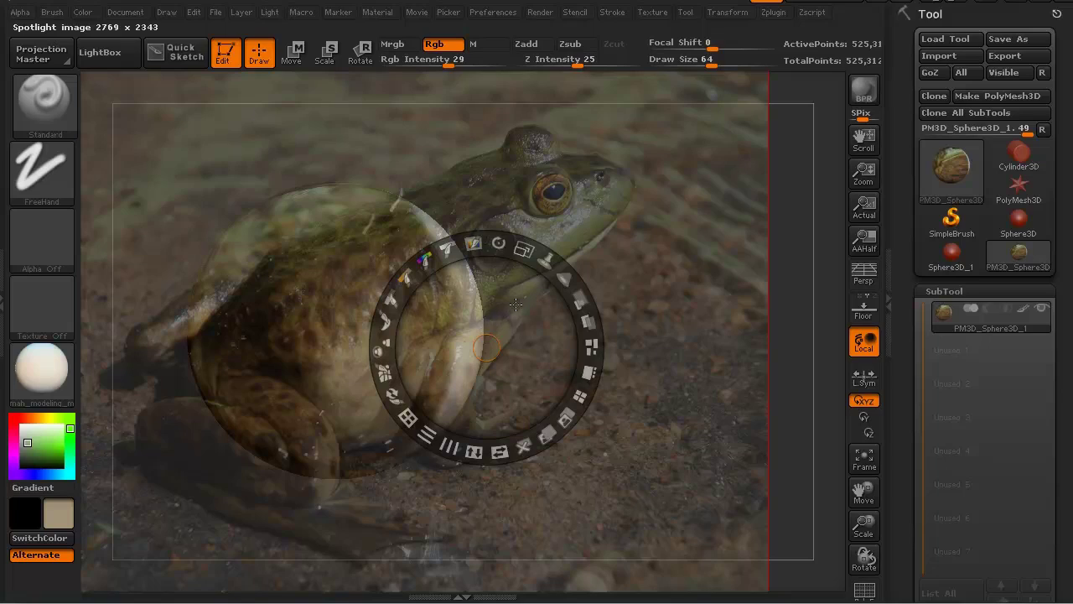
pyautogui.moveTo(516, 305); pyautogui.dragTo(523, 339)
pyautogui.moveTo(524, 279); pyautogui.dragTo(570, 285)
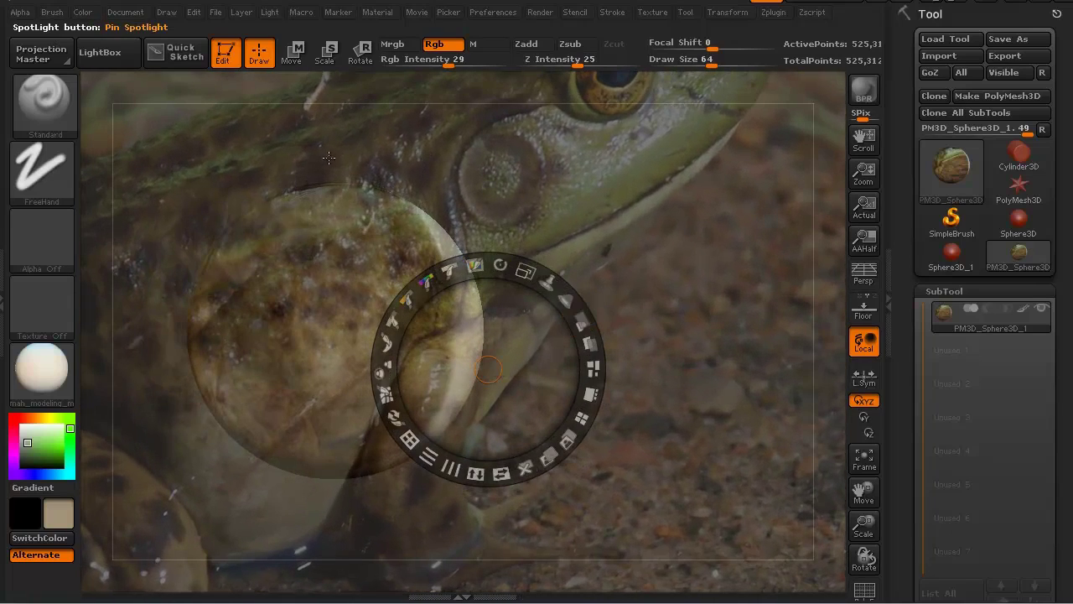
pyautogui.moveTo(486, 318); pyautogui.dragTo(645, 343)
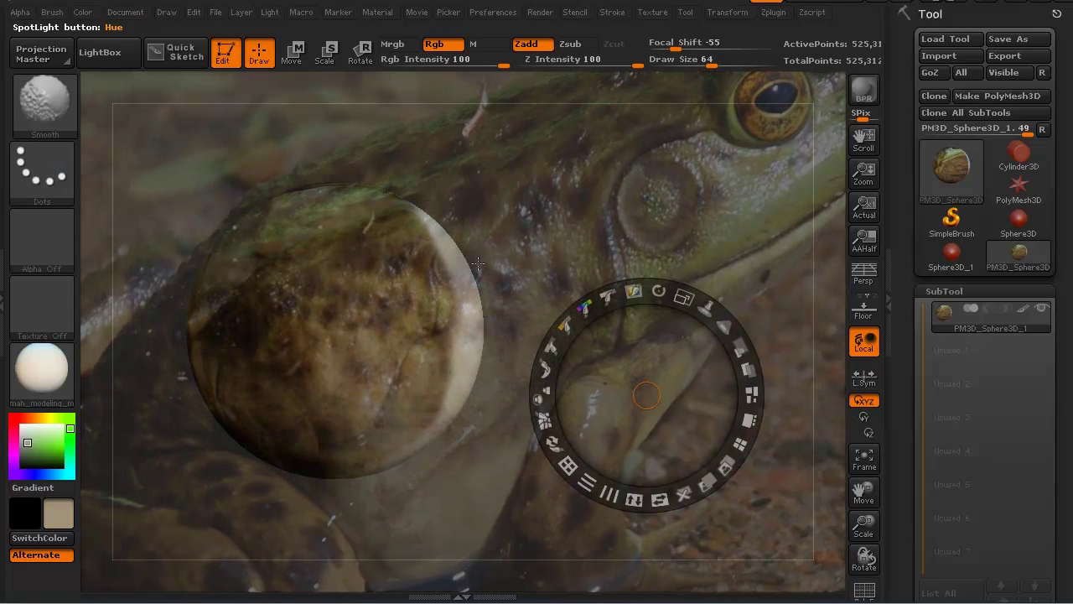
# - Resize the sphere with Spotlight hidden, then paint the enlarged spotted skin onto it through Spotlight and turn the overlay off
pyautogui.hotkey('shift', 'z')
pyautogui.keyDown('alt'); pyautogui.moveTo(273, 163); pyautogui.dragTo(355, 172); pyautogui.keyUp('alt')
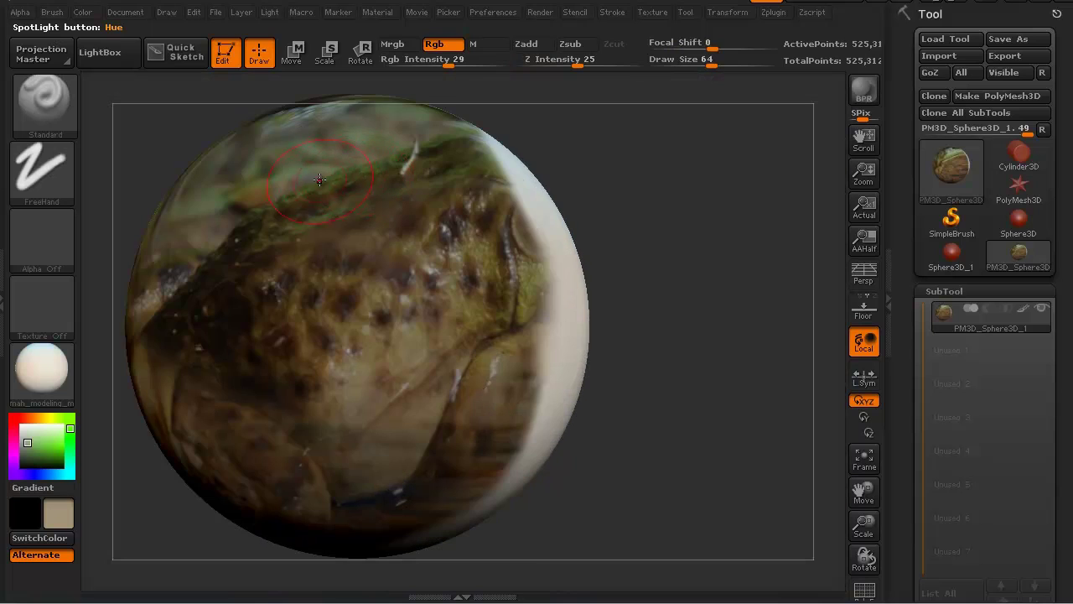
pyautogui.keyDown('alt'); pyautogui.moveTo(618, 416); pyautogui.dragTo(565, 376); pyautogui.keyUp('alt')
pyautogui.hotkey('shift', 'z')
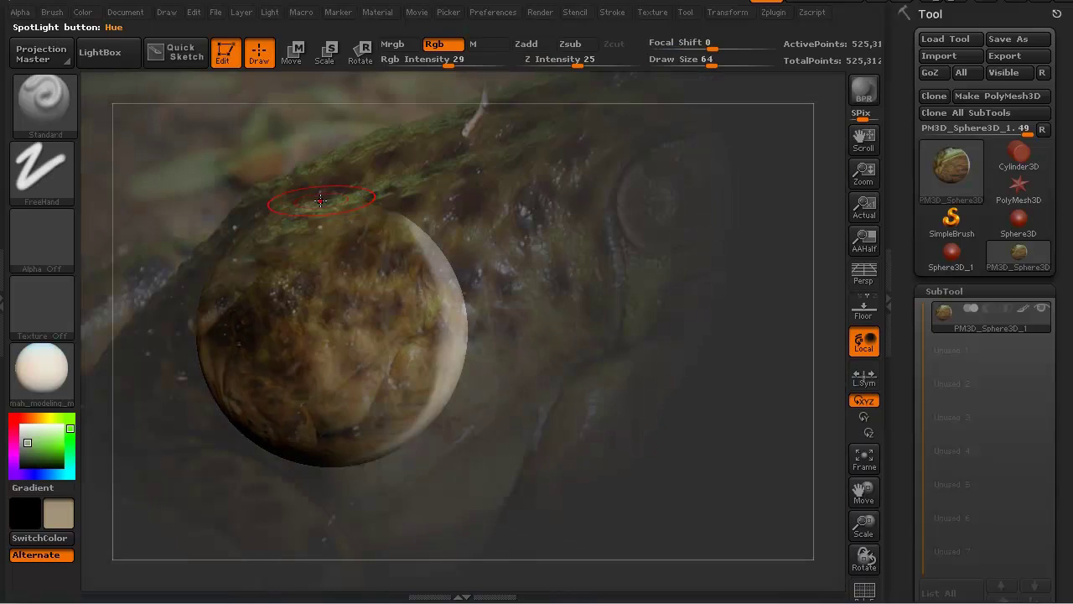
pyautogui.moveTo(232, 172); pyautogui.dragTo(402, 218)
pyautogui.moveTo(490, 266)
pyautogui.mouseDown()
pyautogui.moveTo(475, 312)
pyautogui.moveTo(486, 364)
pyautogui.moveTo(395, 428)
pyautogui.moveTo(423, 233)
pyautogui.moveTo(411, 335)
pyautogui.moveTo(344, 353)
pyautogui.moveTo(419, 385)
pyautogui.moveTo(289, 297)
pyautogui.moveTo(396, 374)
pyautogui.moveTo(394, 444)
pyautogui.moveTo(495, 369)
pyautogui.moveTo(327, 430)
pyautogui.moveTo(490, 277)
pyautogui.moveTo(335, 277)
pyautogui.moveTo(467, 311)
pyautogui.mouseUp()
pyautogui.hotkey('shift', 'z')
# - Sample the tan skin color from the front of the sphere and swap the main and secondary colors
pyautogui.moveTo(214, 230); pyautogui.dragTo(173, 236)
pyautogui.keyDown('alt'); pyautogui.moveTo(248, 266); pyautogui.dragTo(261, 364); pyautogui.keyUp('alt')
pyautogui.keyDown('alt'); pyautogui.moveTo(226, 310); pyautogui.dragTo(180, 297); pyautogui.keyUp('alt')
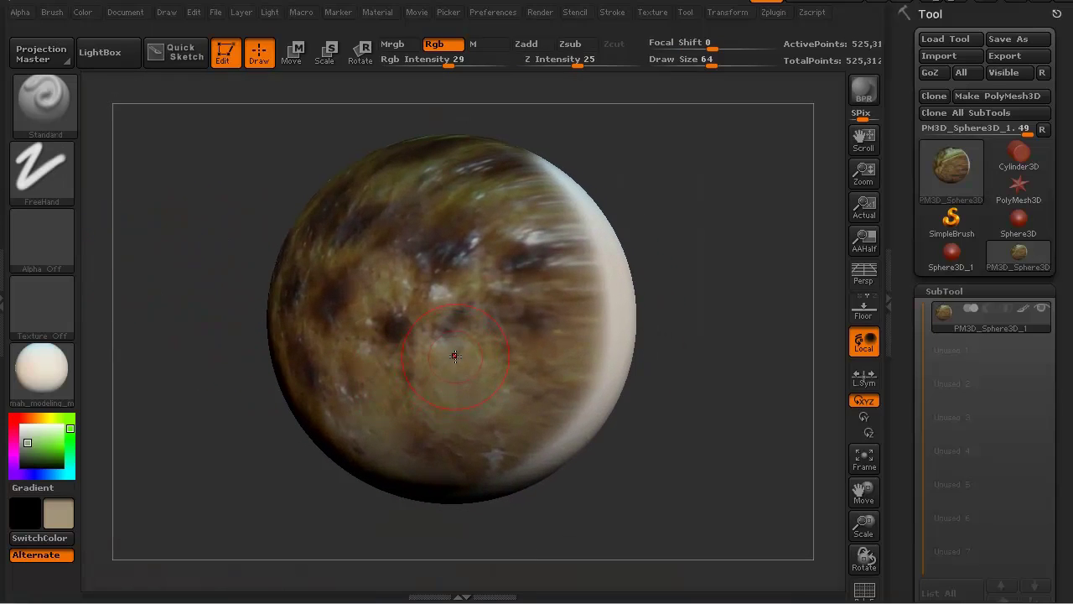
pyautogui.press('c')
pyautogui.press('v')
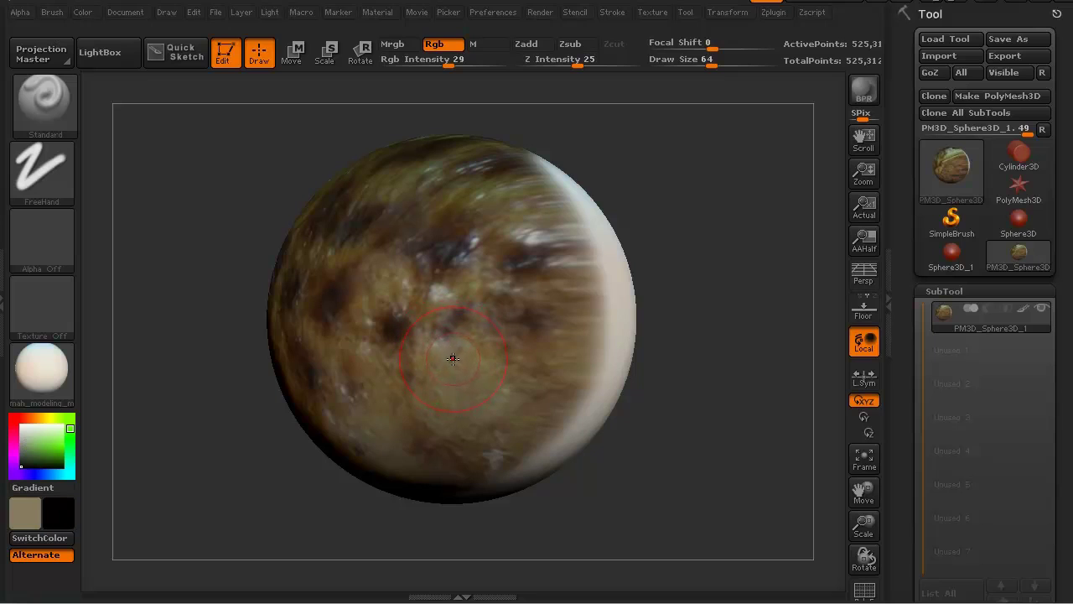
# - Sample a dark brown from the sphere's skin and set the brush to the Color Spray stroke with Alpha 07
pyautogui.press('c')
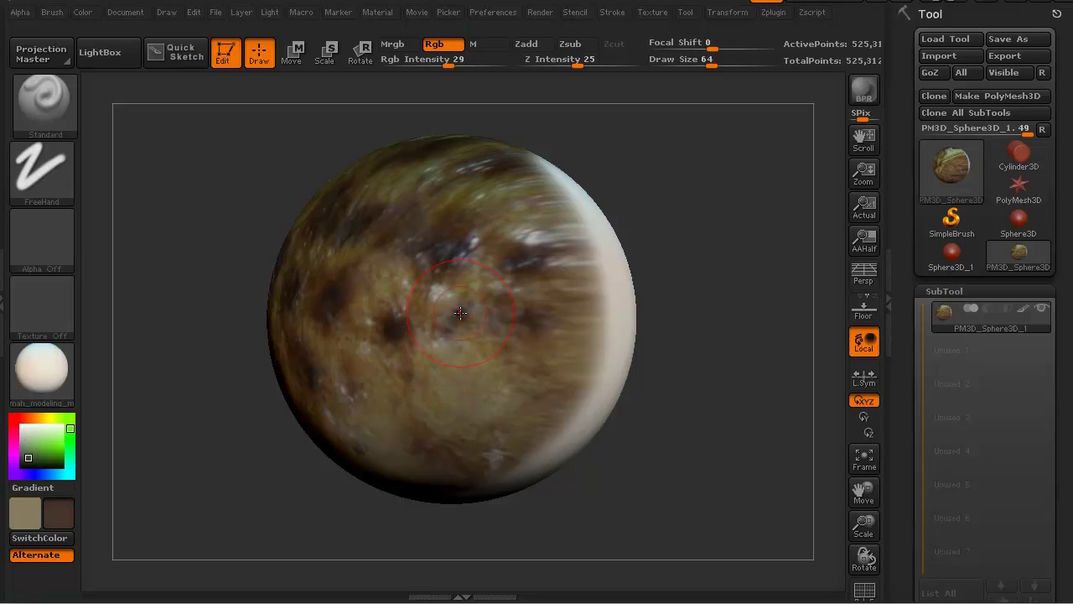
pyautogui.click(45, 159)
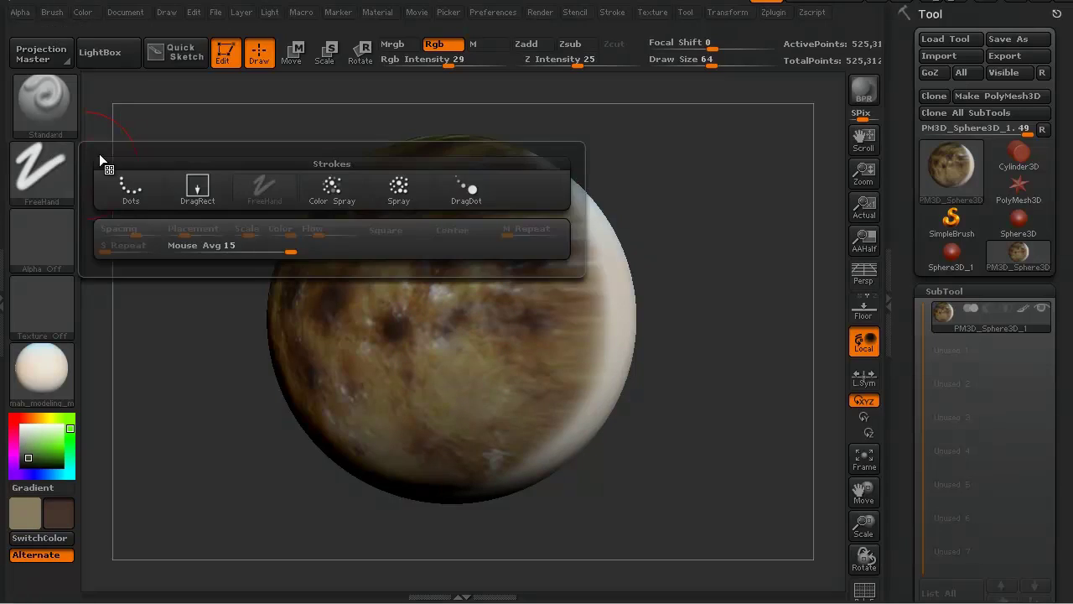
pyautogui.click(331, 191)
pyautogui.click(59, 228)
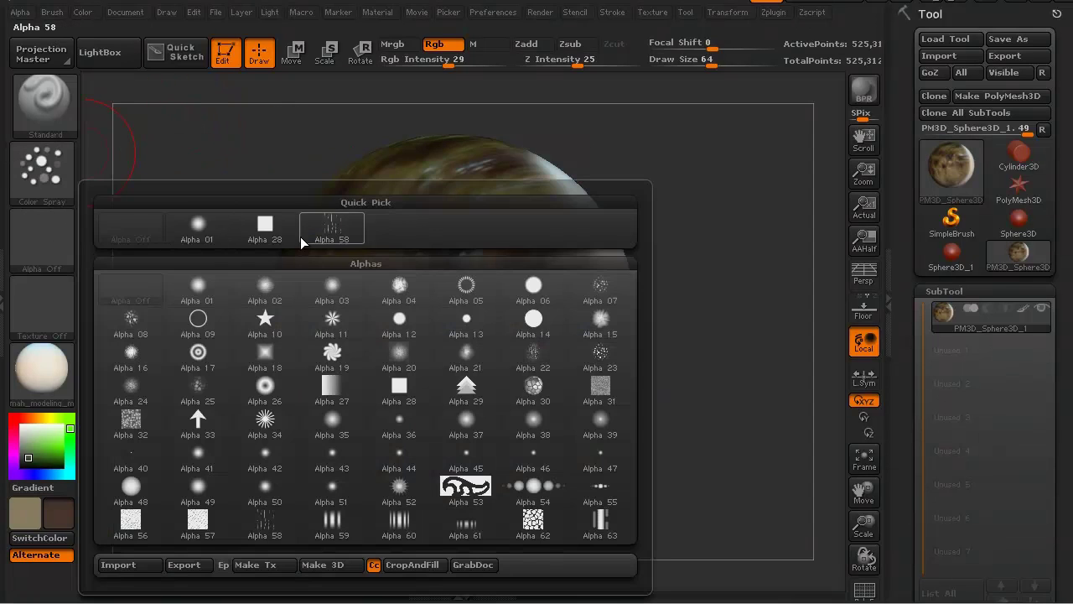
pyautogui.click(598, 289)
# - Spray the mottled tan and brown colors over the streaked right part of the sphere and into its white edge
pyautogui.moveTo(257, 439); pyautogui.dragTo(311, 355)
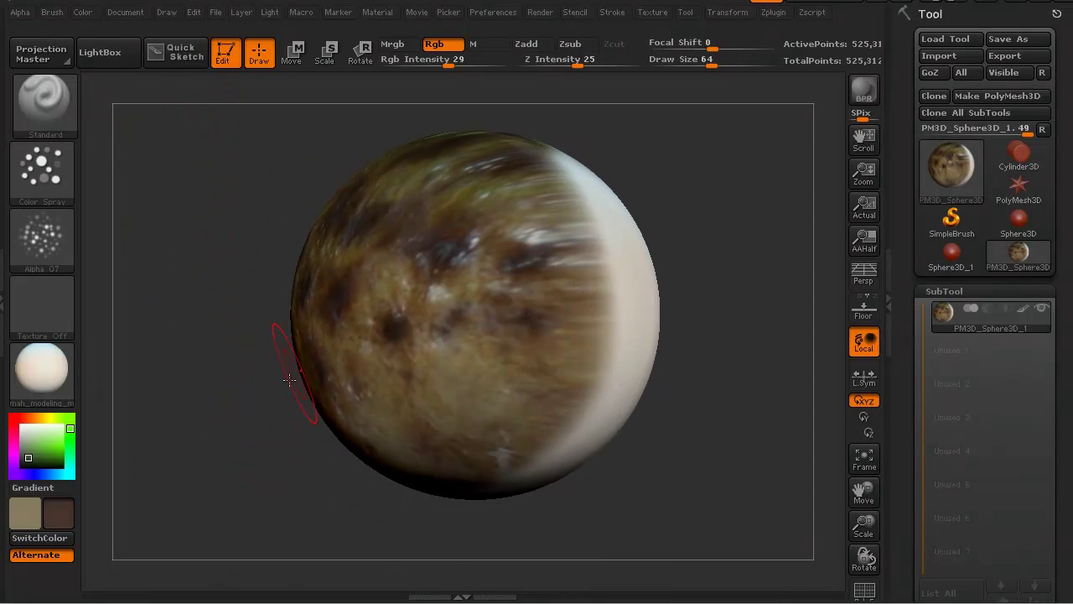
pyautogui.moveTo(290, 171); pyautogui.dragTo(285, 169)
pyautogui.moveTo(538, 280); pyautogui.dragTo(544, 305)
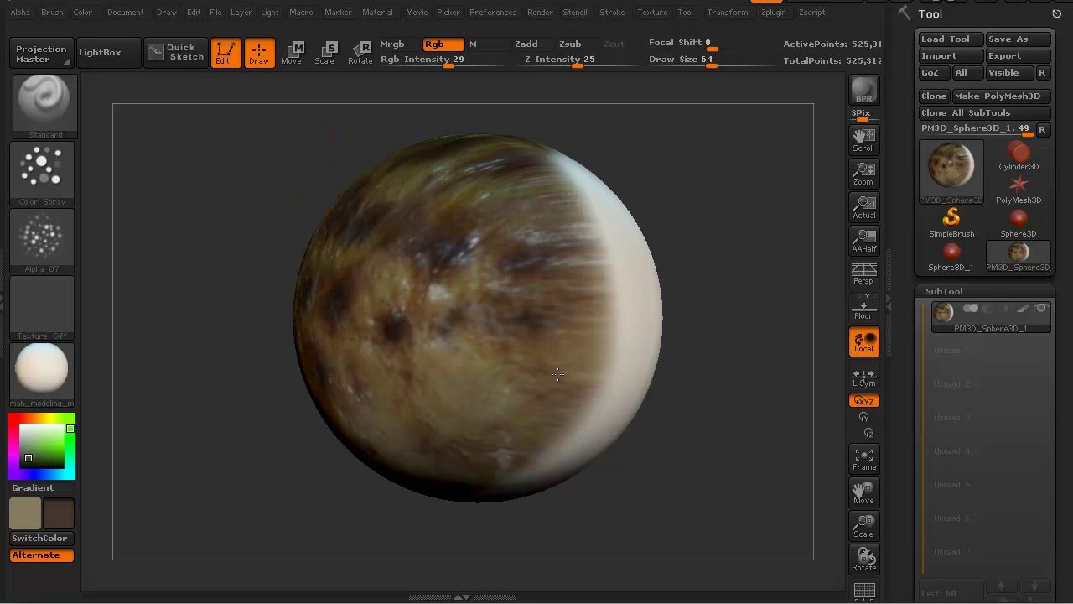
pyautogui.moveTo(530, 379); pyautogui.dragTo(470, 410)
pyautogui.moveTo(573, 387); pyautogui.dragTo(501, 462)
pyautogui.moveTo(580, 361)
pyautogui.mouseDown()
pyautogui.moveTo(512, 154)
pyautogui.moveTo(588, 205)
pyautogui.mouseUp()
pyautogui.moveTo(412, 449)
pyautogui.mouseDown()
pyautogui.moveTo(578, 377)
pyautogui.moveTo(541, 146)
pyautogui.moveTo(537, 247)
pyautogui.mouseUp()
pyautogui.moveTo(548, 148)
pyautogui.mouseDown()
pyautogui.moveTo(600, 251)
pyautogui.moveTo(587, 444)
pyautogui.moveTo(492, 492)
pyautogui.mouseUp()
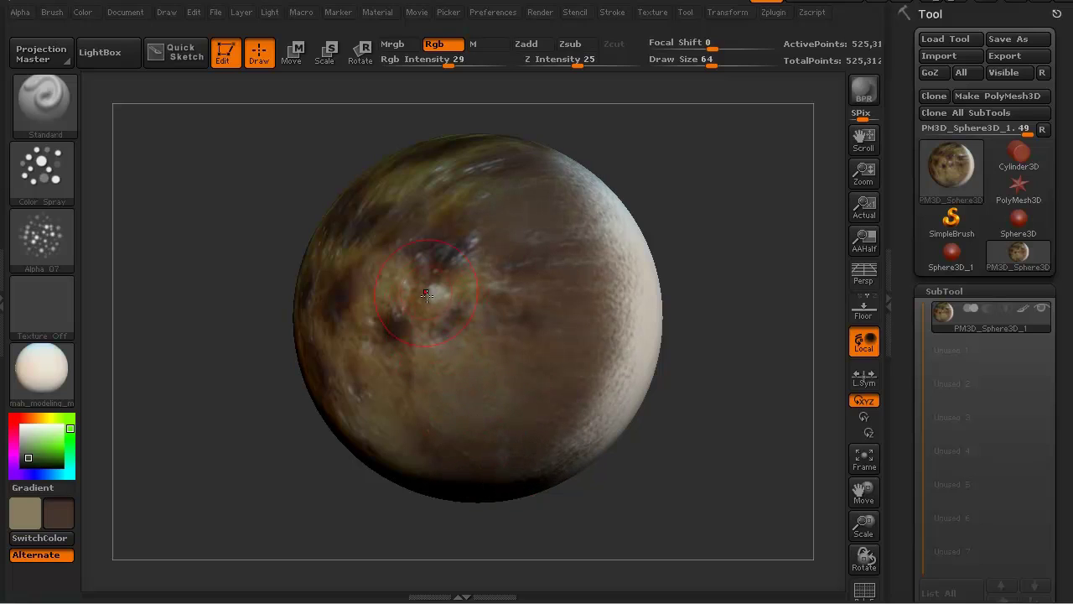
# - Swap the colors, sample a light grey from the skin, and dab soft light spots over the sprayed area at draw size 24
pyautogui.press('v')
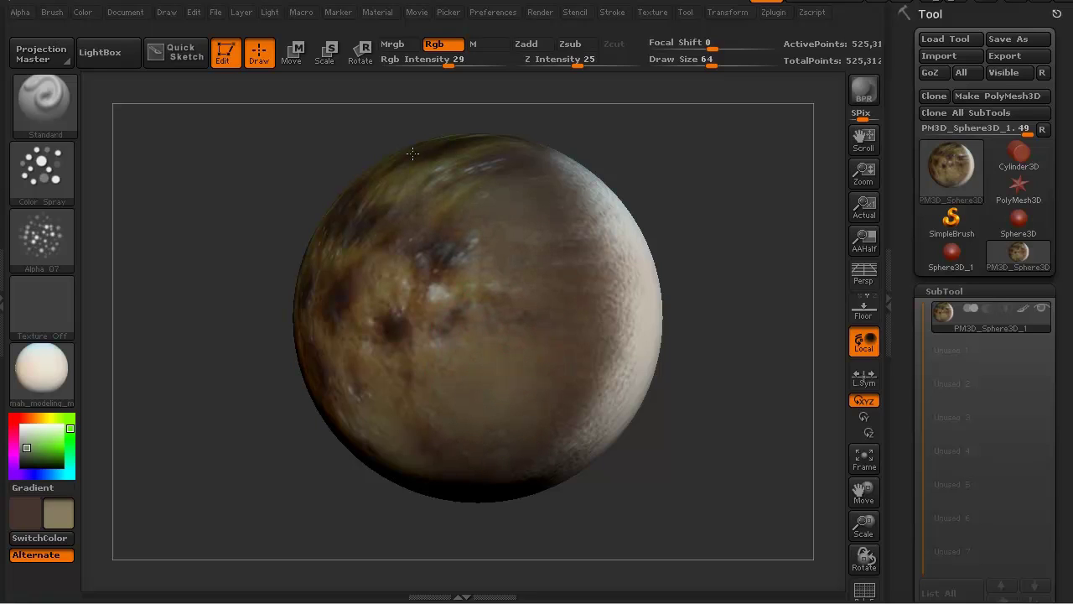
pyautogui.moveTo(301, 157)
pyautogui.mouseDown()
pyautogui.moveTo(271, 199)
pyautogui.moveTo(244, 278)
pyautogui.moveTo(312, 272)
pyautogui.mouseUp()
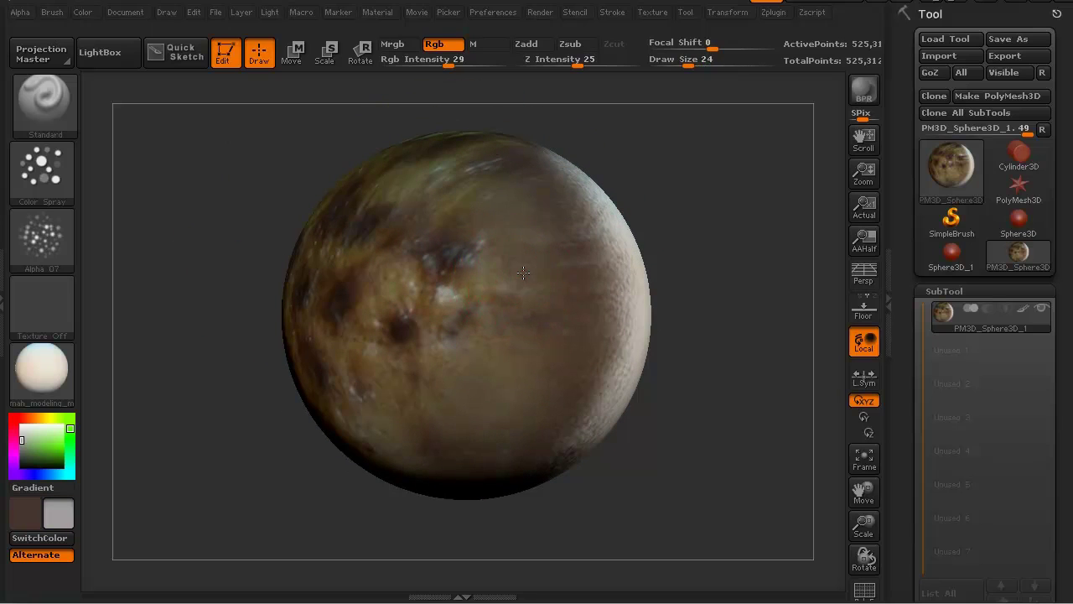
pyautogui.moveTo(524, 274); pyautogui.dragTo(526, 255)
pyautogui.moveTo(508, 209)
pyautogui.mouseDown()
pyautogui.moveTo(513, 194)
pyautogui.moveTo(503, 197)
pyautogui.mouseUp()
pyautogui.moveTo(530, 369); pyautogui.dragTo(466, 366)
pyautogui.moveTo(425, 431); pyautogui.dragTo(426, 428)
pyautogui.moveTo(394, 378); pyautogui.dragTo(389, 369)
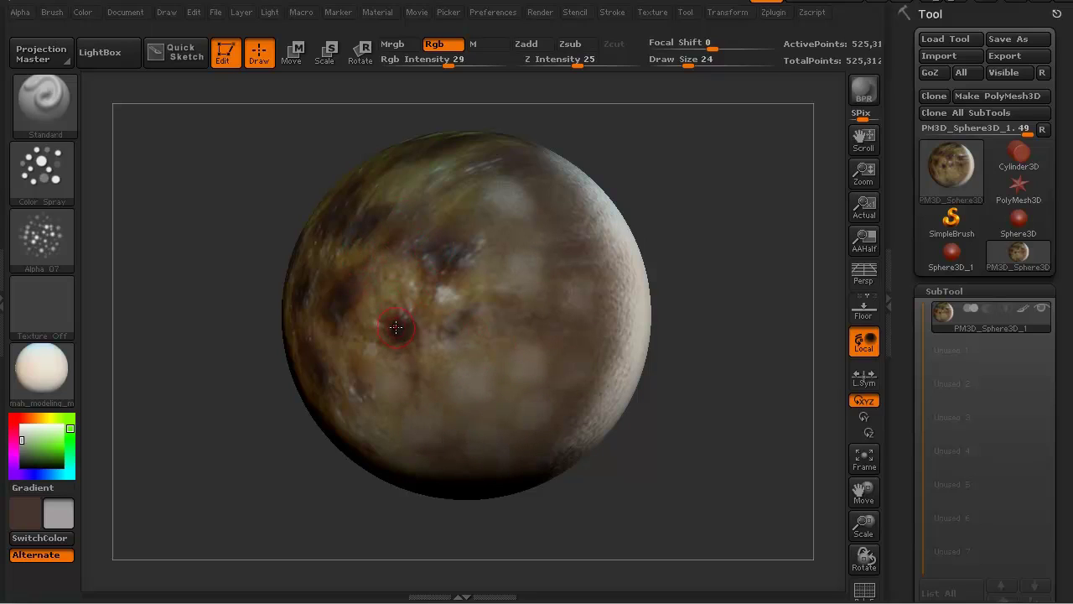
# - Sample a dark brown from a skin spot and dab small dark spots among the light ones at draw size 14
pyautogui.press('c')
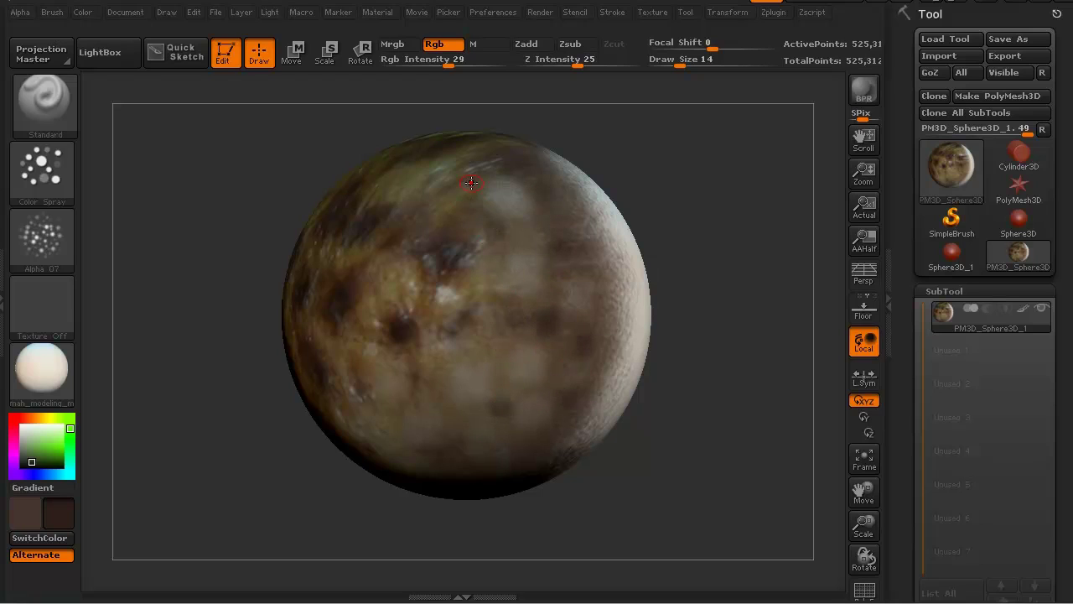
pyautogui.moveTo(236, 353); pyautogui.dragTo(268, 477)
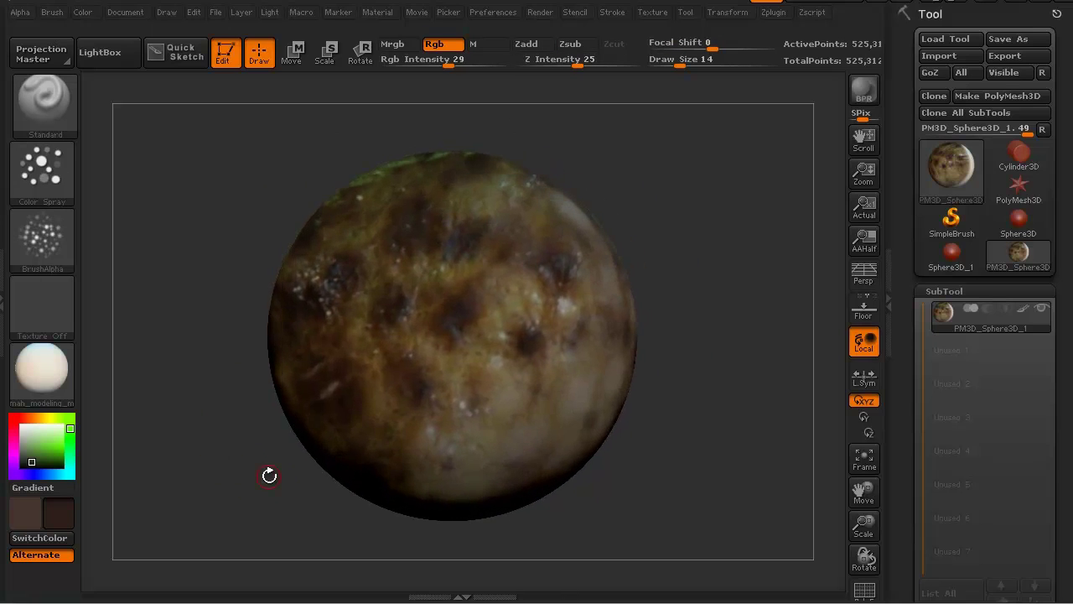